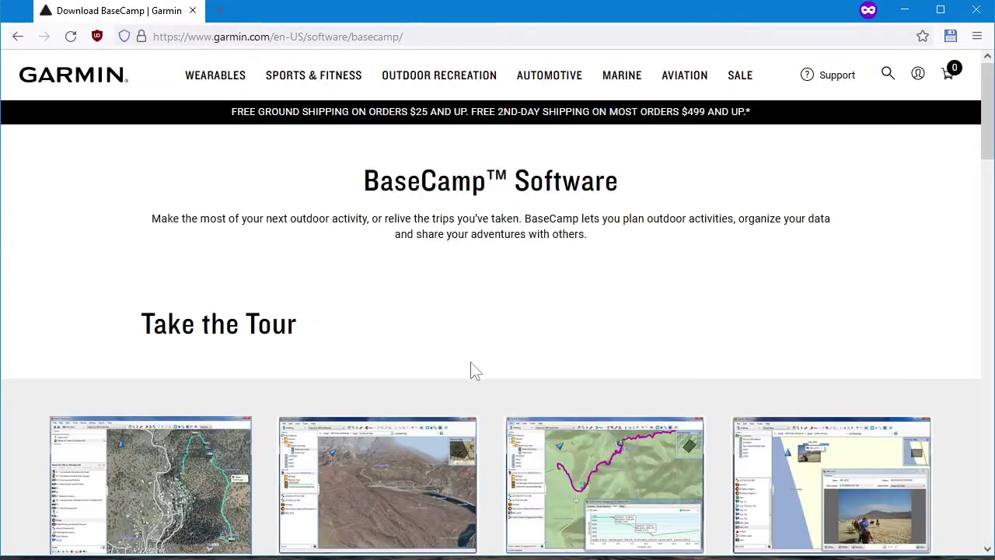
Start the Windows BaseCamp download from the Download for Free section on garmin.com.
scroll(33, 291, down, 15)
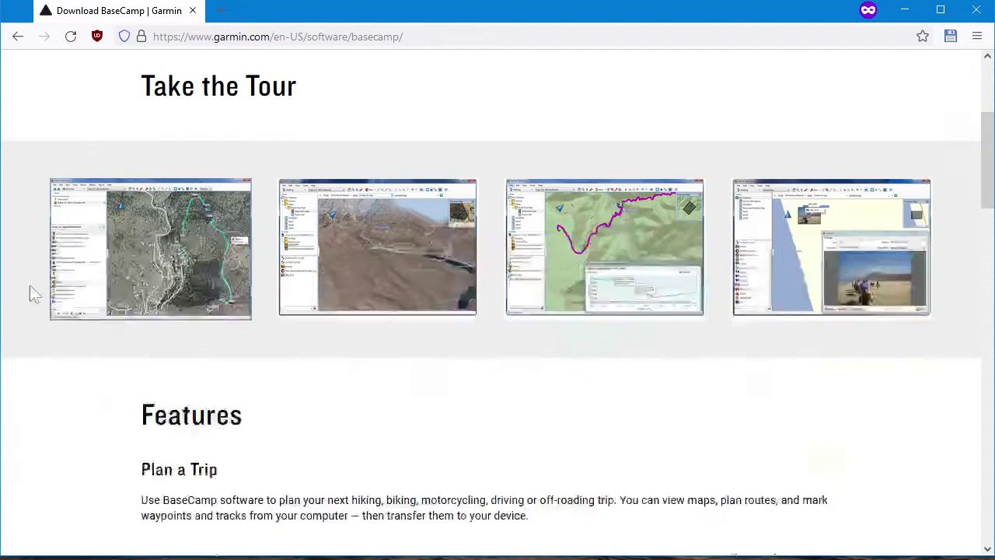
scroll(54, 303, down, 2)
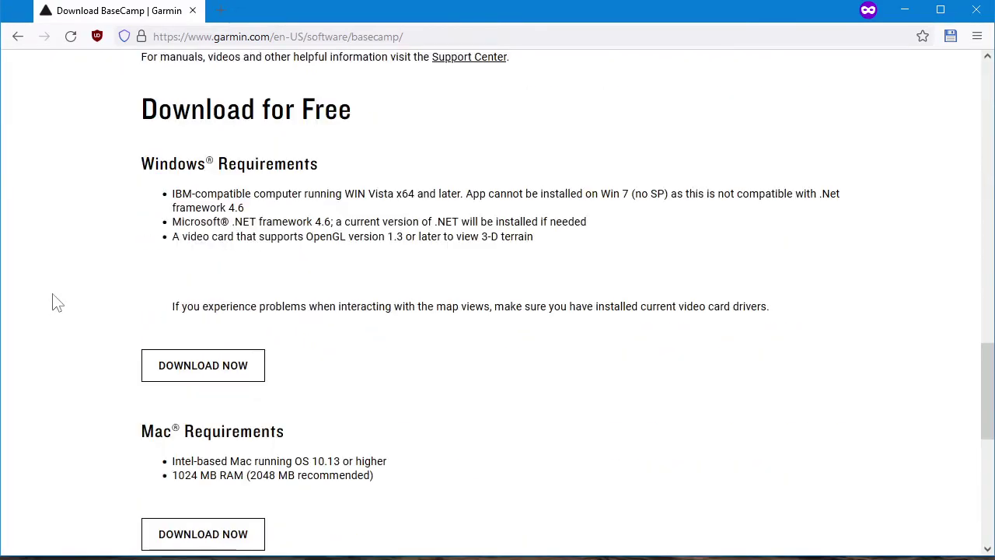
click(197, 382)
click(905, 9)
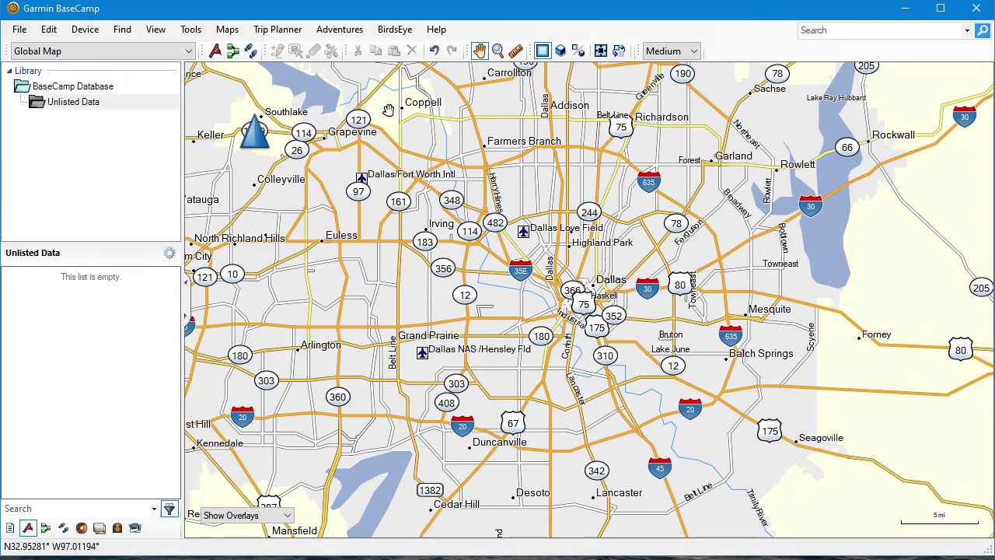
click(435, 31)
click(464, 199)
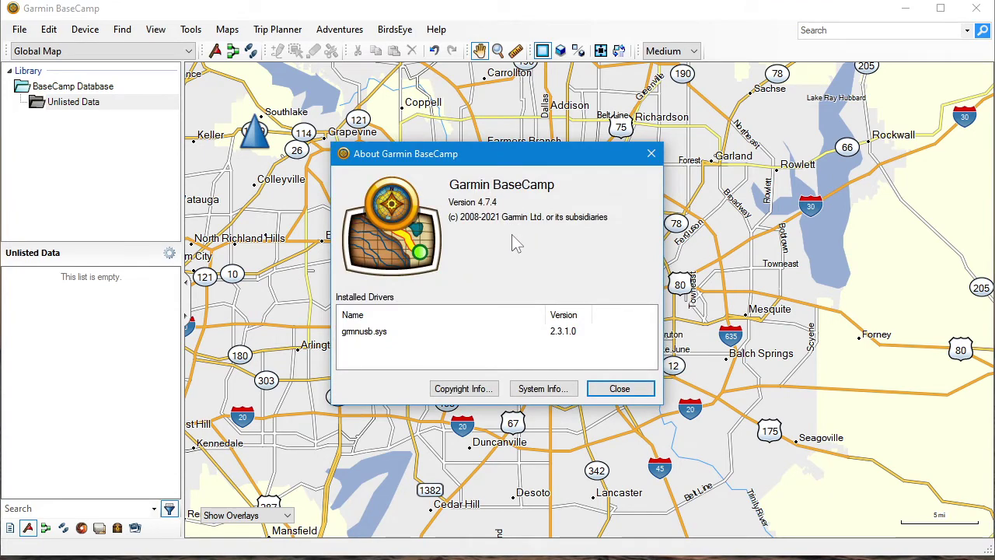
click(651, 155)
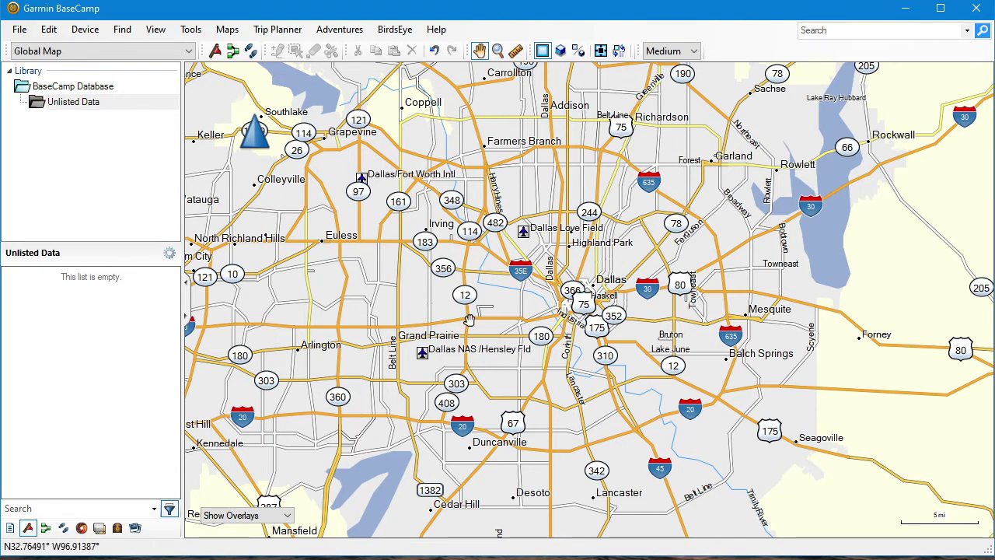
Zoom into downtown Dallas and display it on the City Navigator North America map.
scroll(590, 310, up, 10)
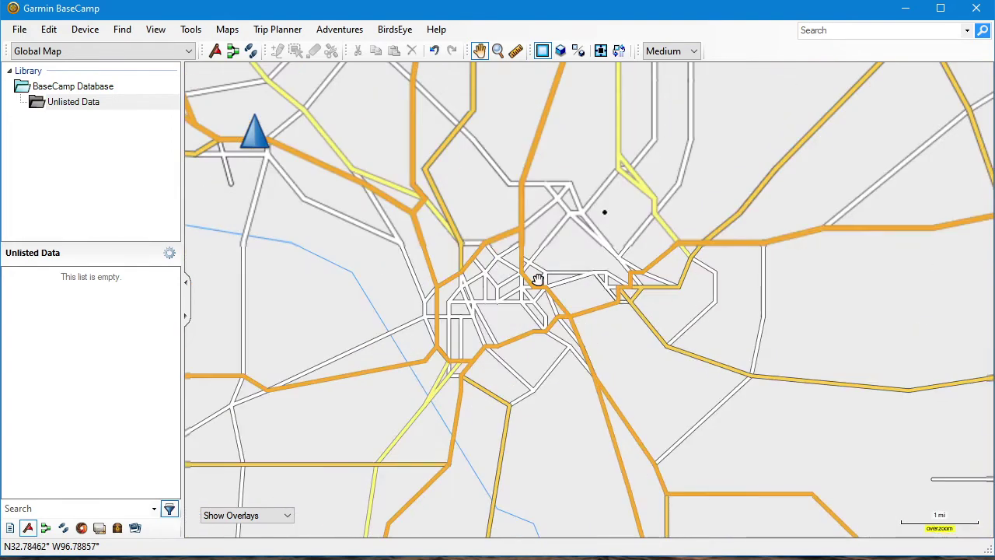
scroll(529, 285, up, 1)
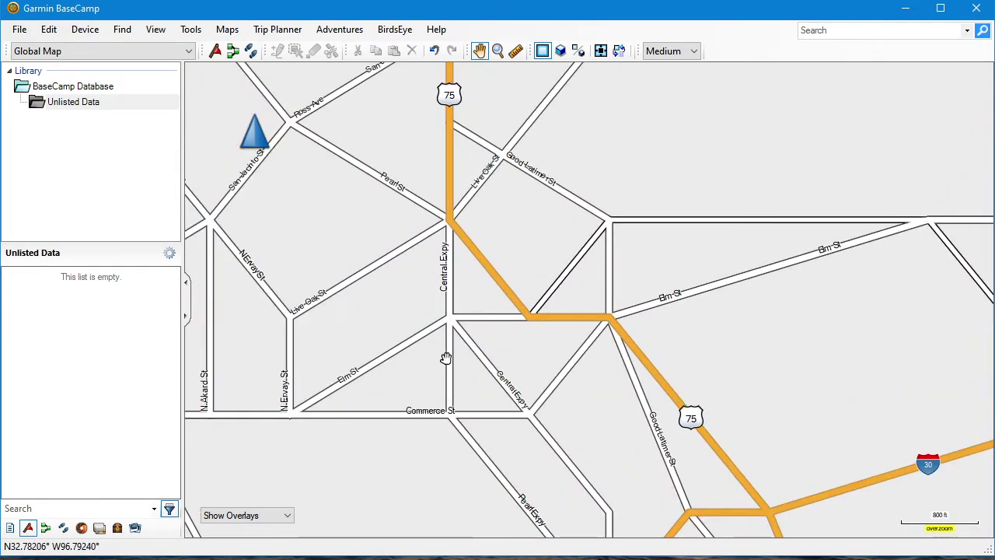
click(74, 54)
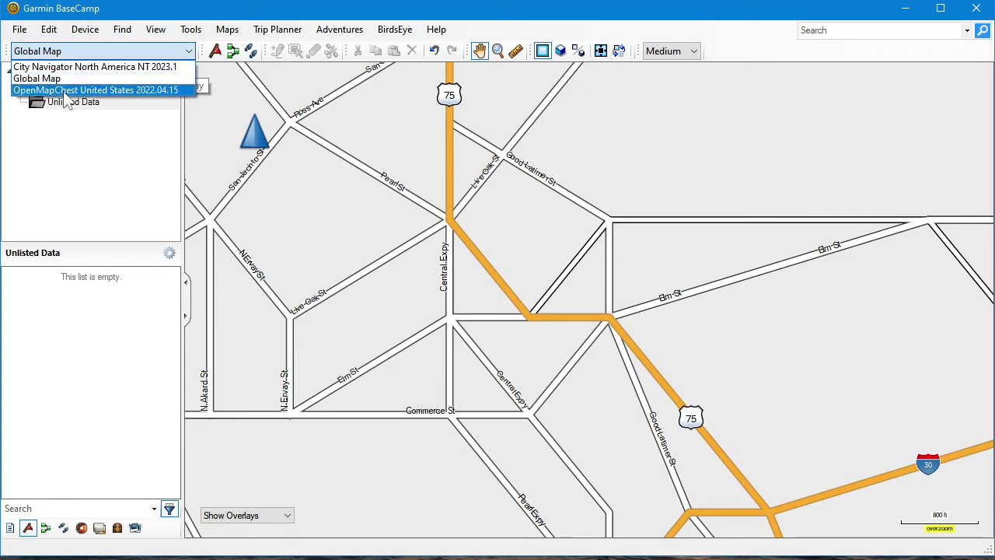
click(66, 67)
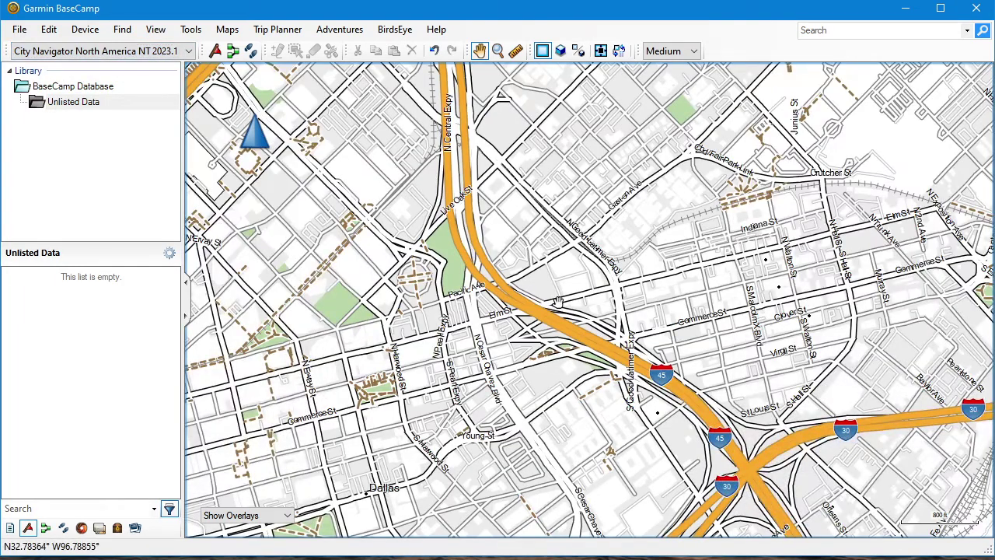
Switch back to Global Map and zoom out to bring Denton and Decatur into view.
click(83, 51)
click(61, 80)
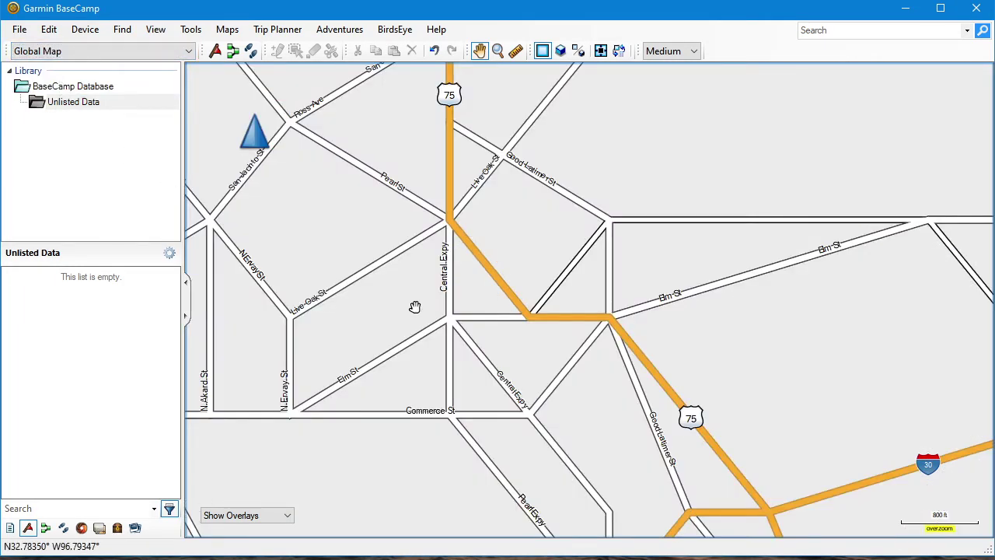
scroll(413, 306, down, 3)
scroll(413, 306, down, 4)
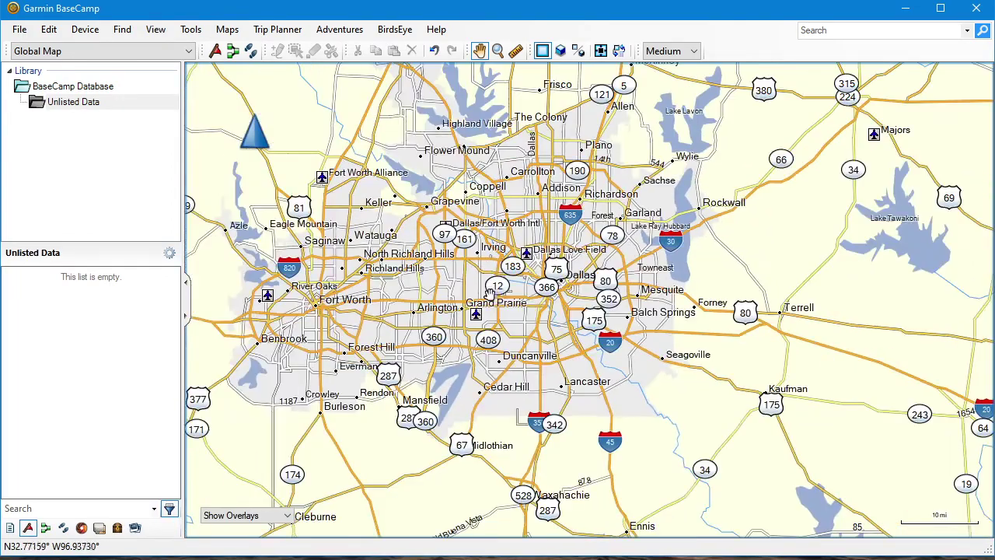
drag(200, 341, 248, 372)
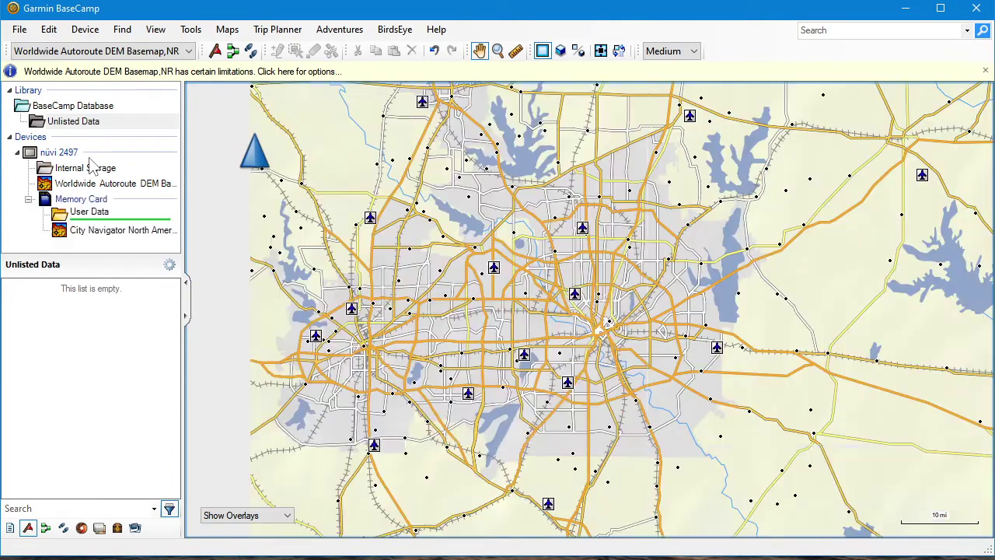
Dismiss the basemap limitations notice and set the map display to Global Map.
click(985, 71)
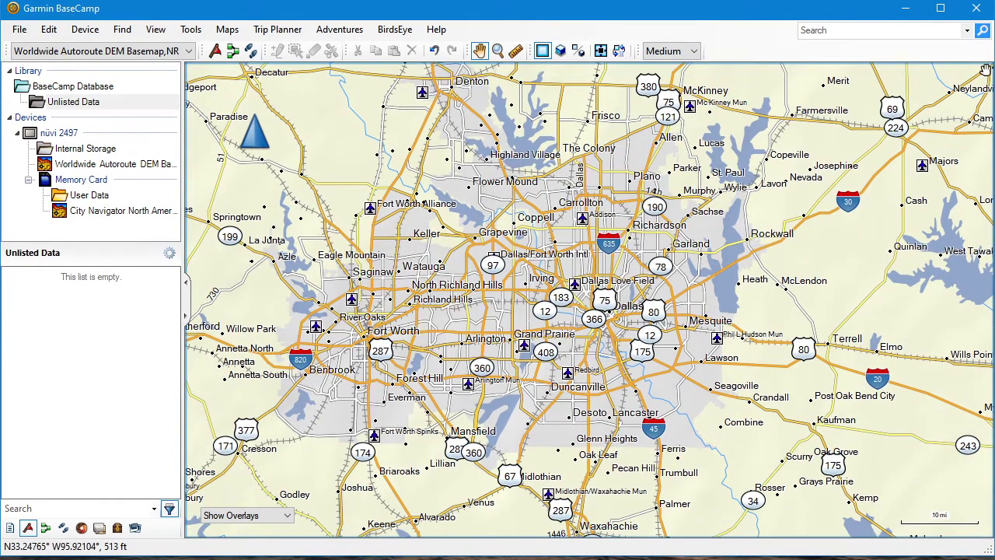
click(78, 51)
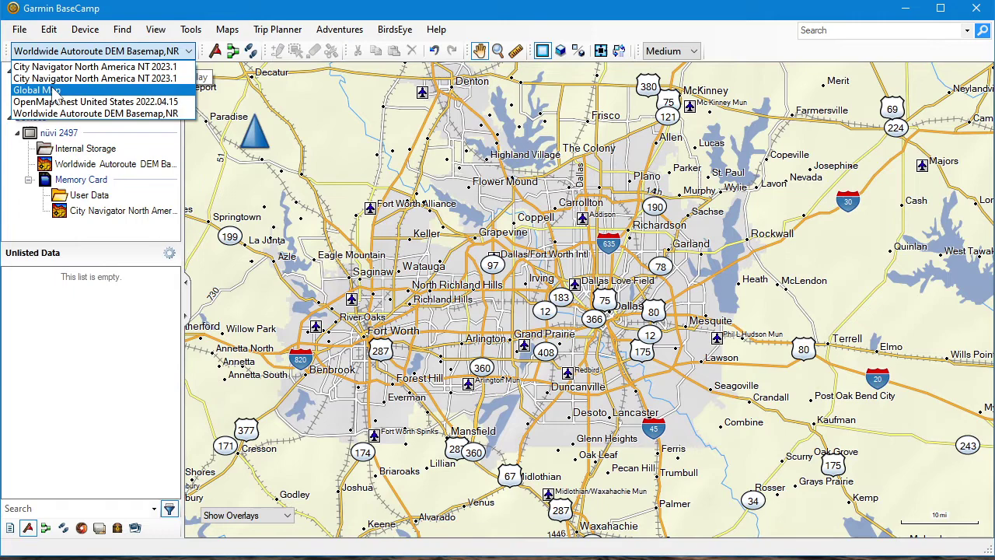
click(53, 91)
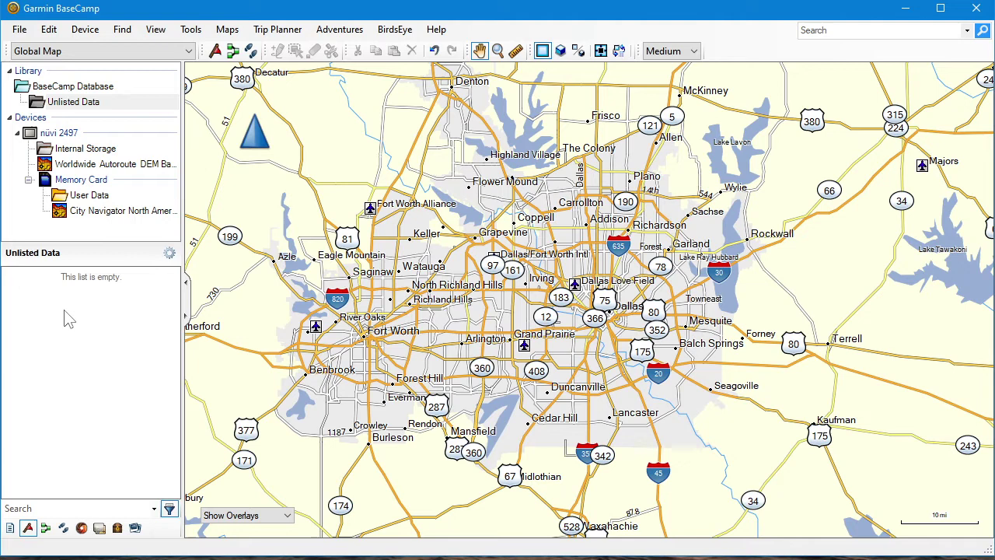
Show the nüvi 2497 Internal Storage waypoints and locate the Home waypoint on the map.
click(62, 150)
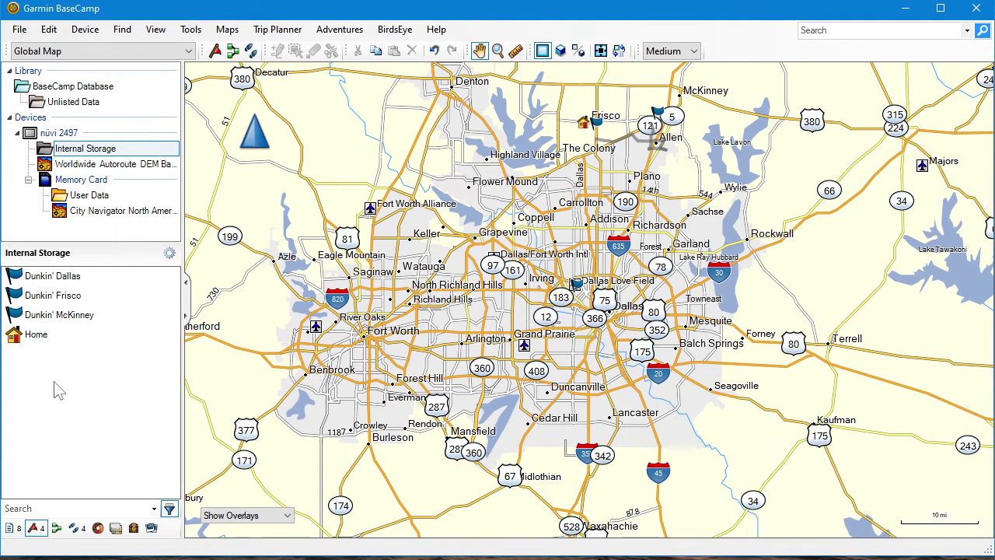
click(34, 339)
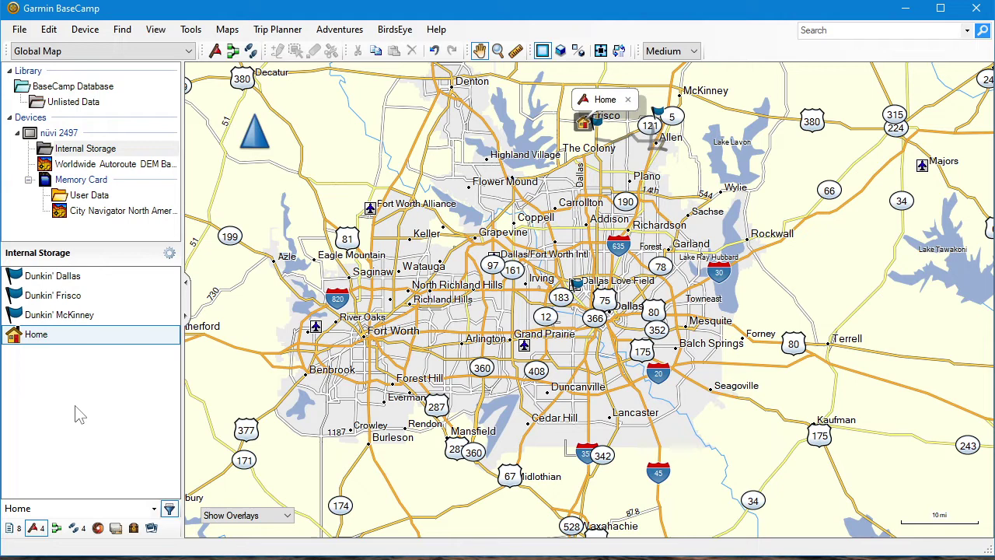
Create an empty library list named 'Favorites', then return to the nüvi's Internal Storage.
click(68, 106)
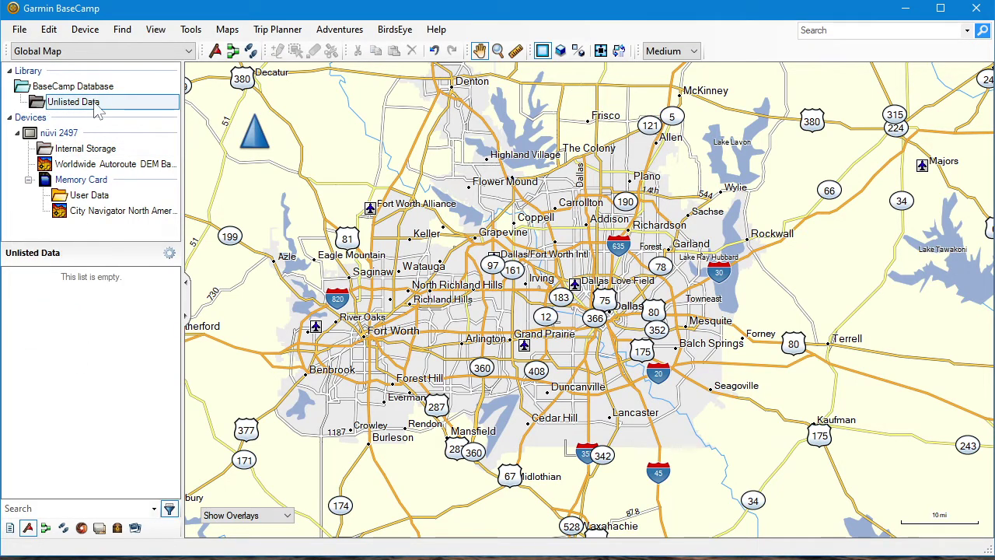
click(20, 29)
mouse_move(31, 47)
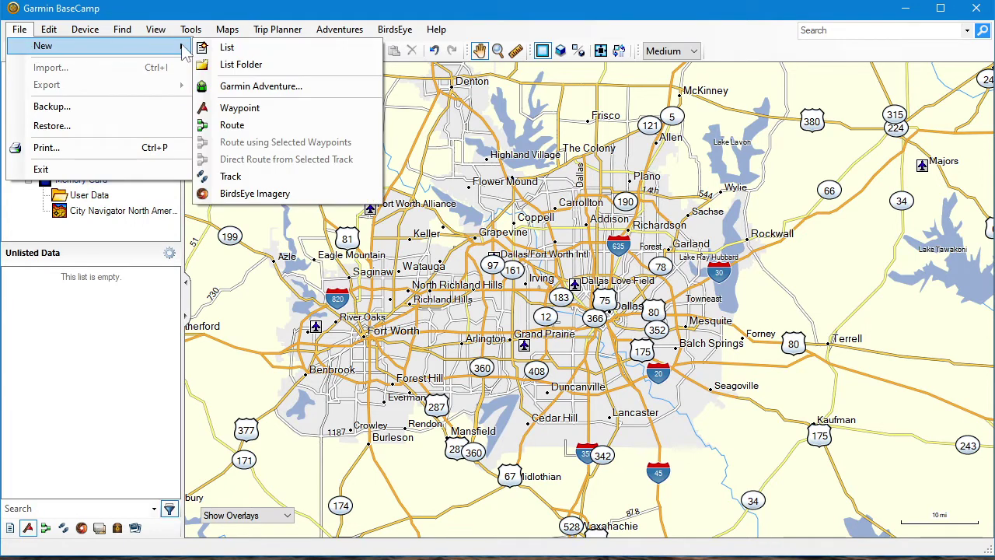
click(243, 52)
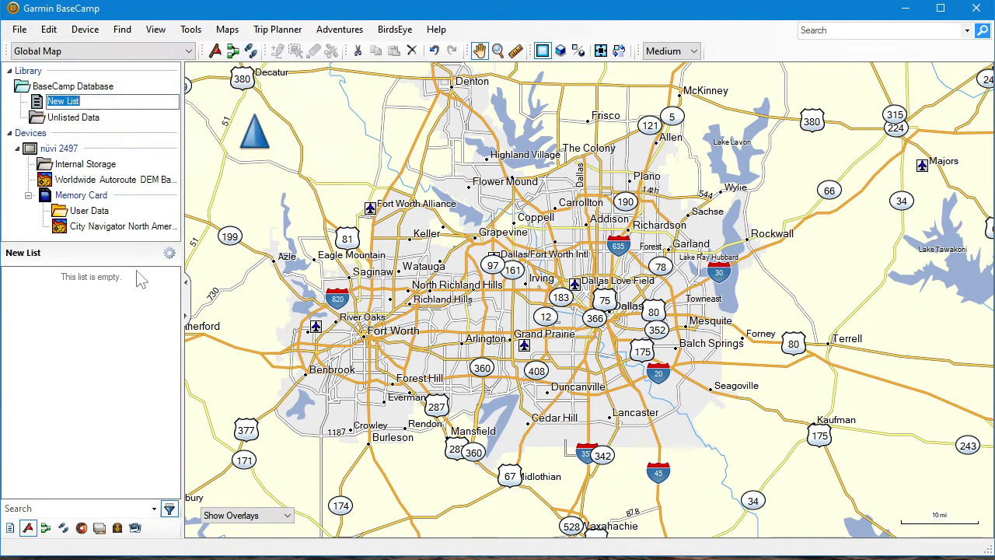
text(Favorites)
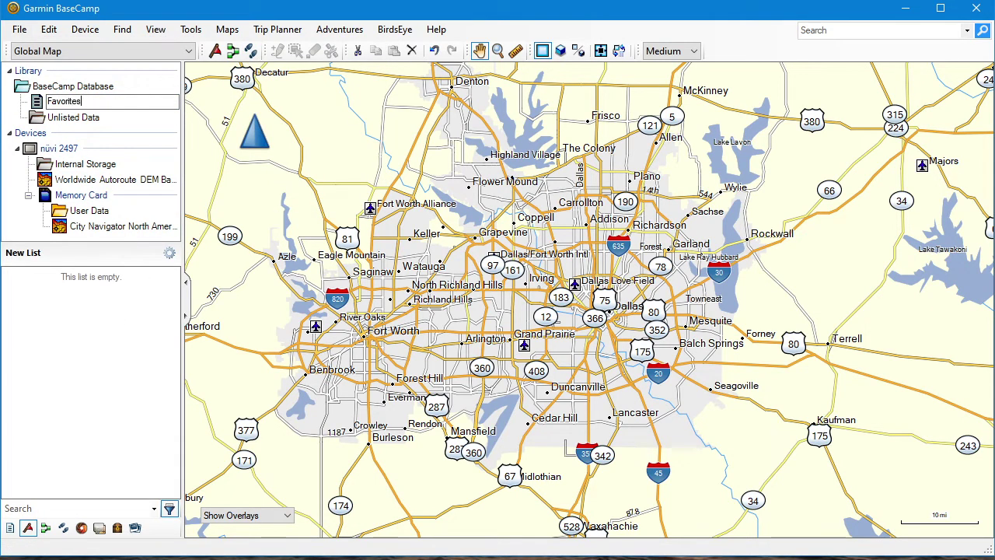
key(Return)
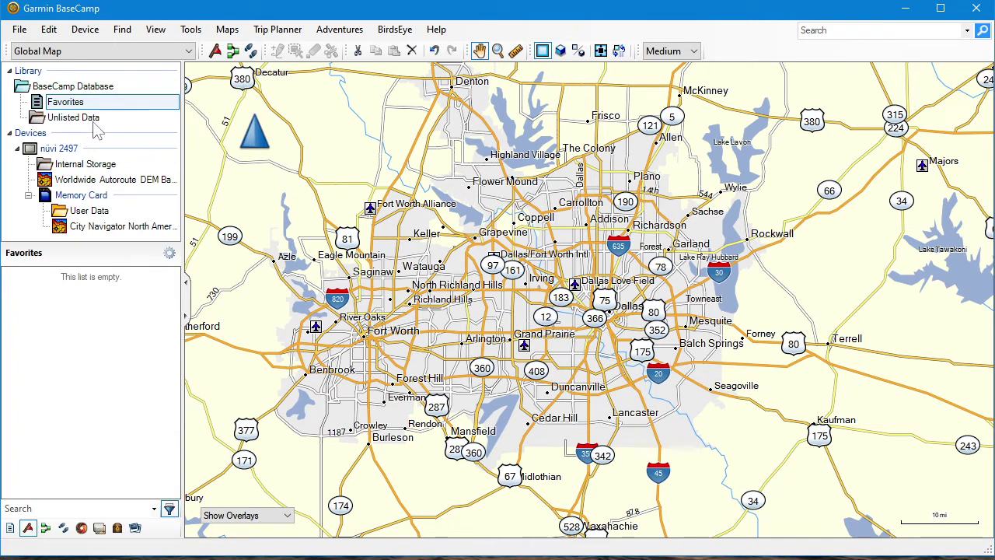
click(74, 165)
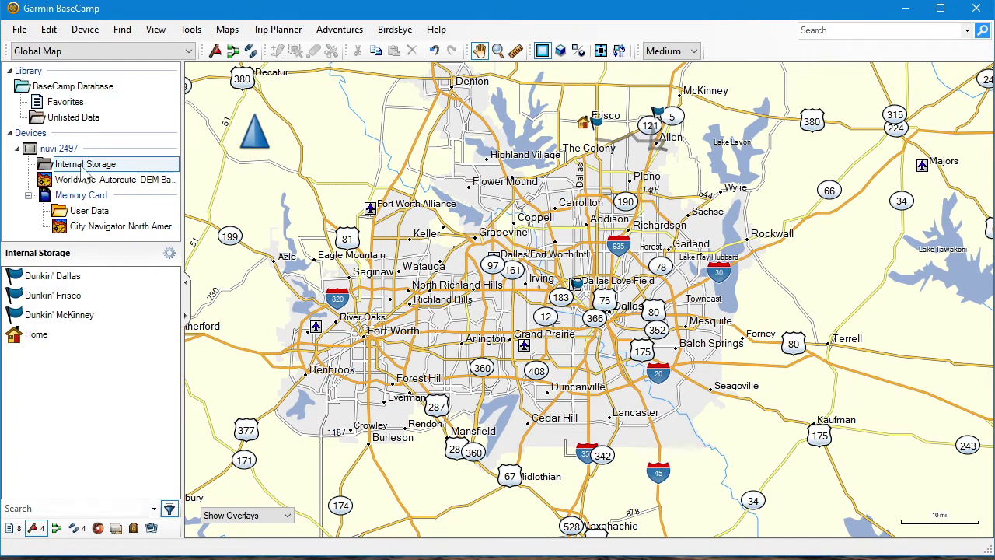
Select all four waypoints in the nüvi's Internal Storage.
click(67, 284)
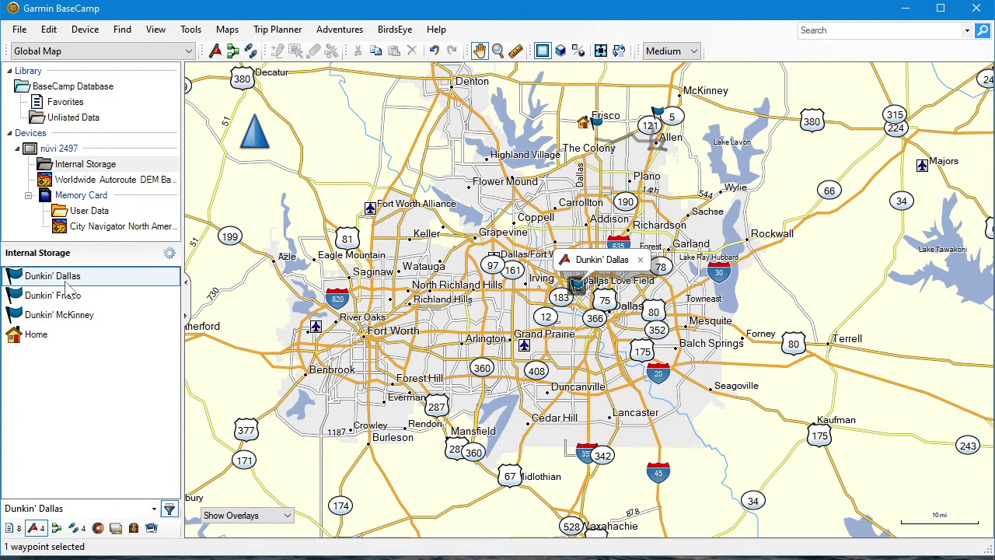
click(49, 30)
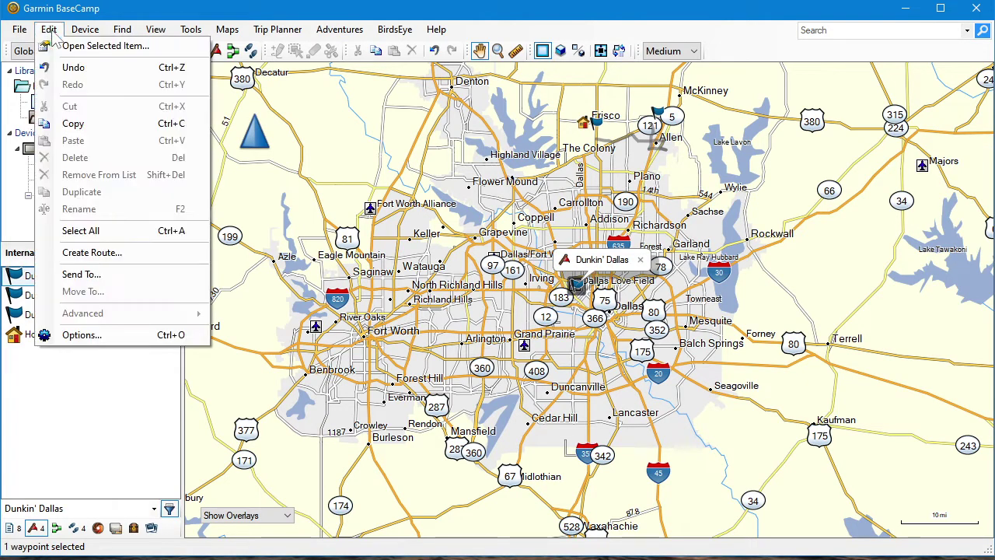
click(80, 234)
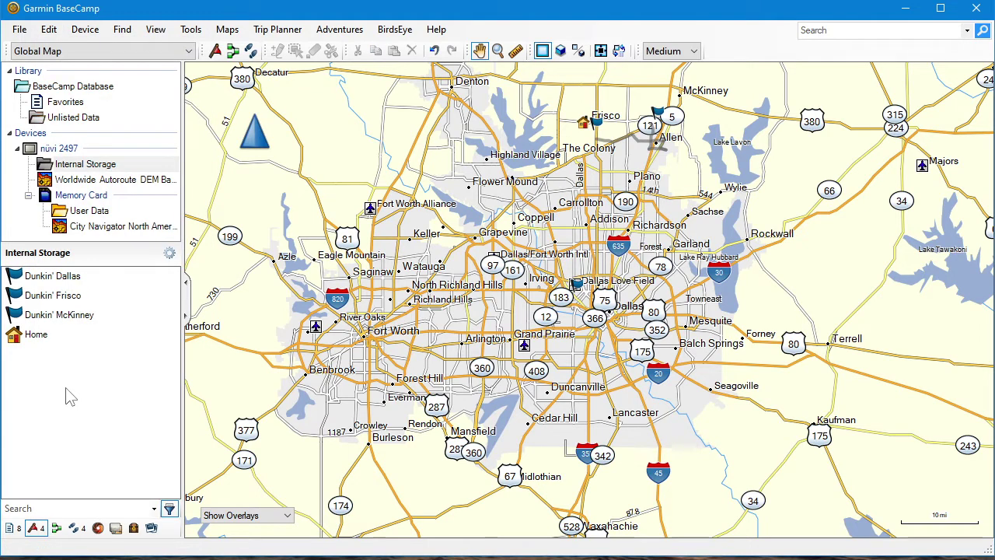
click(48, 280)
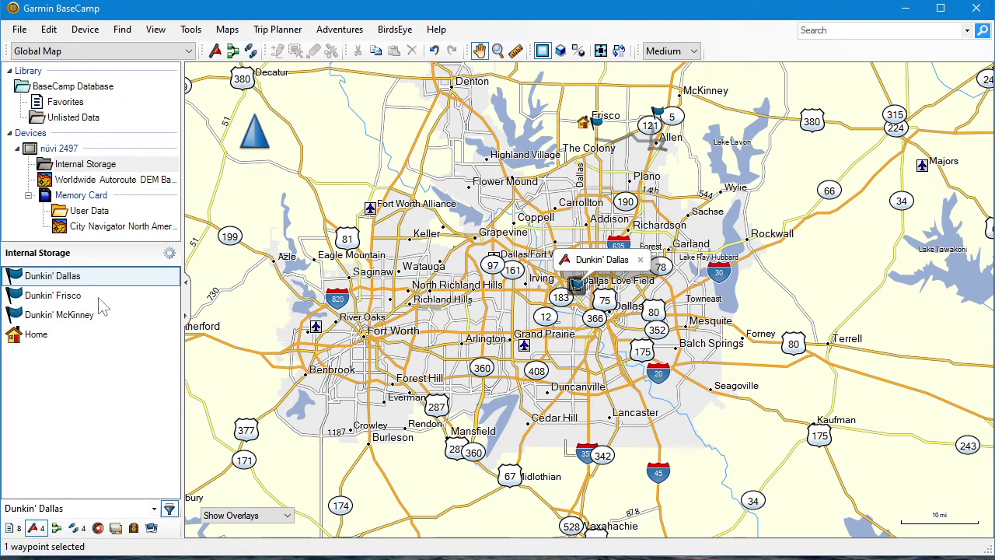
click(49, 32)
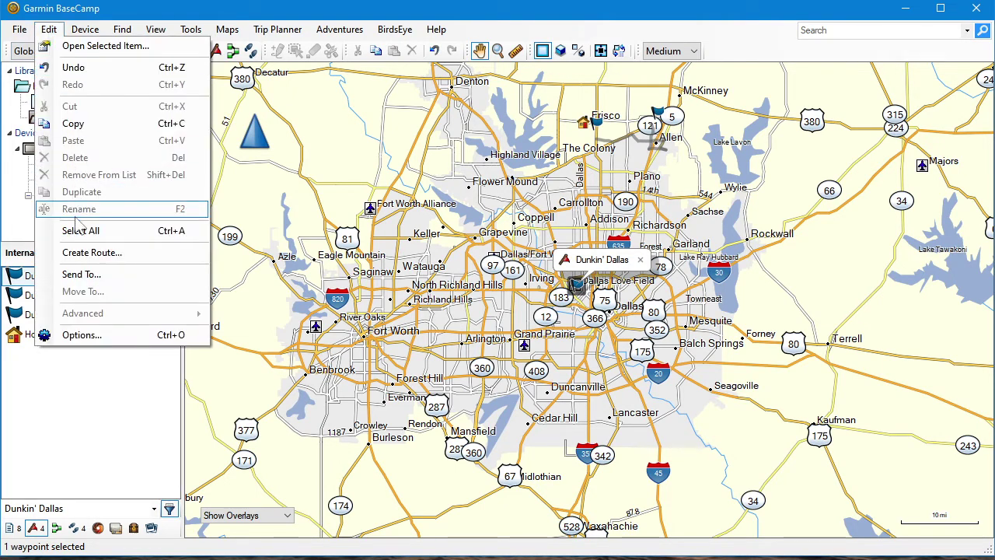
click(80, 230)
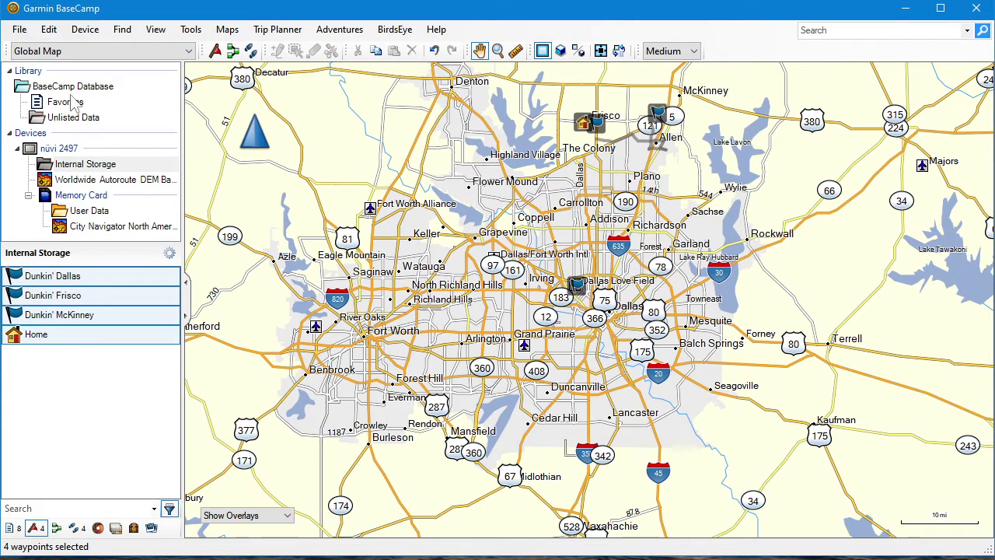
Copy the four waypoints and paste them into the Favorites list.
click(49, 31)
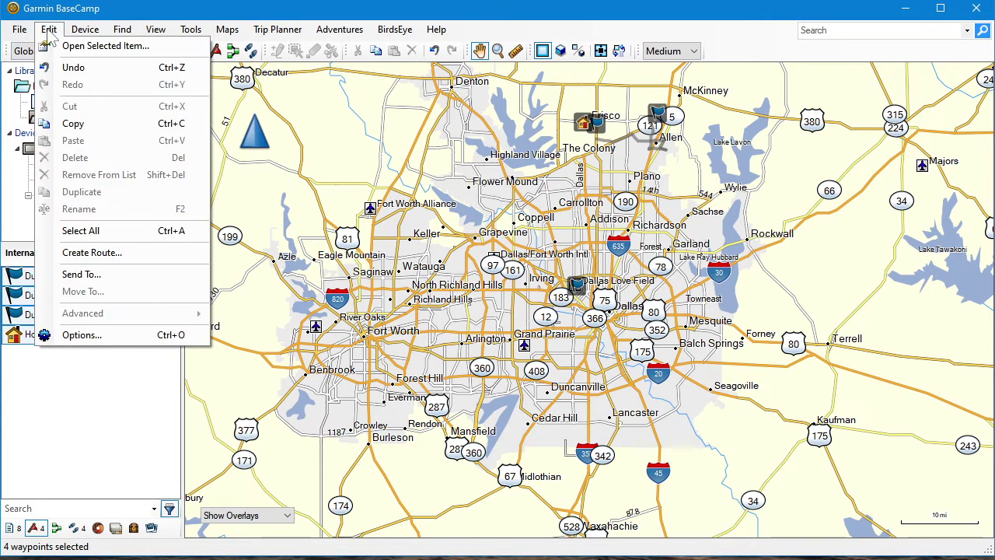
click(69, 126)
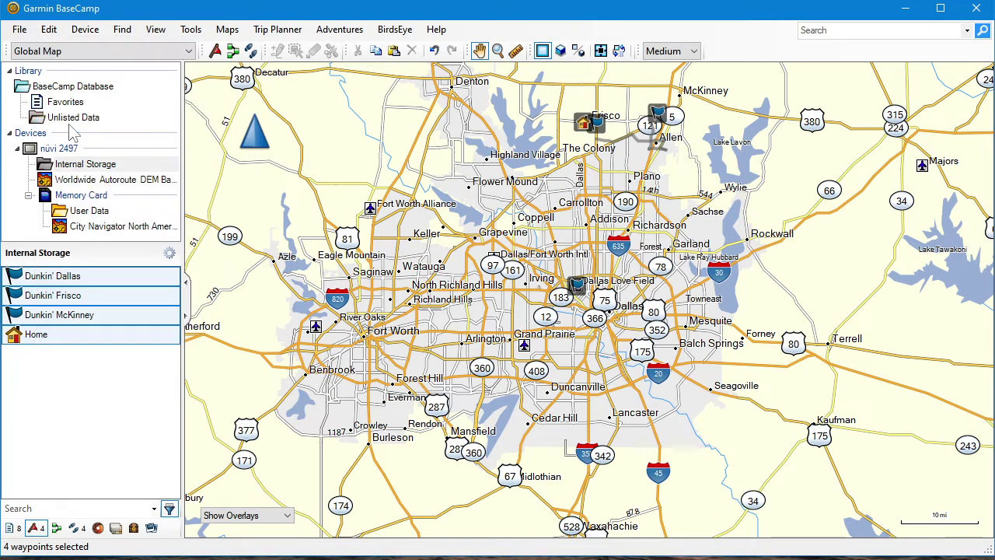
click(57, 105)
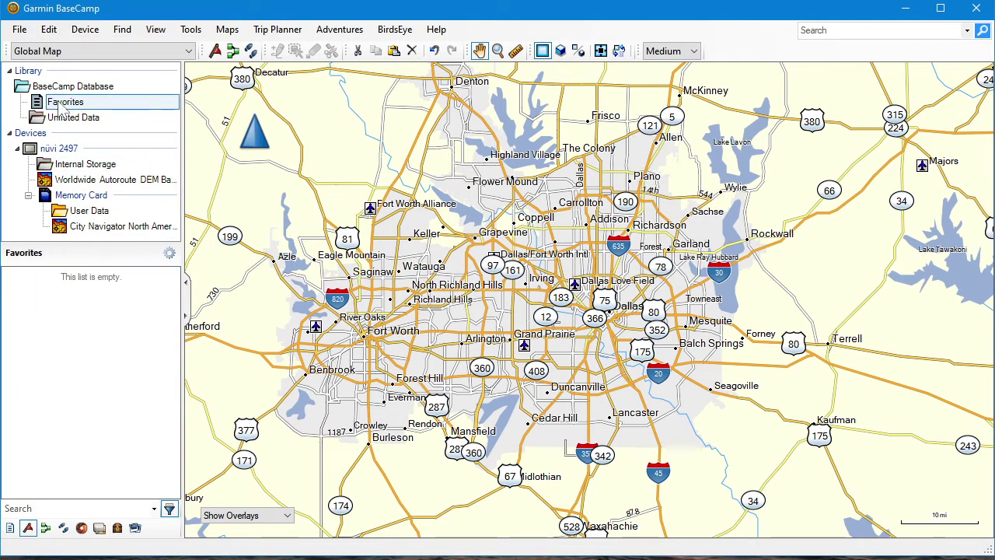
click(49, 29)
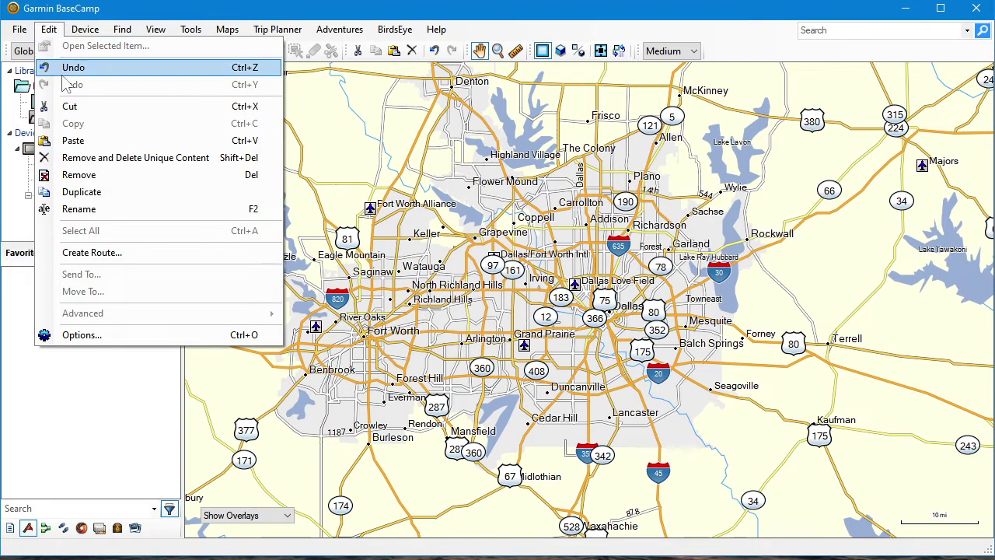
click(72, 143)
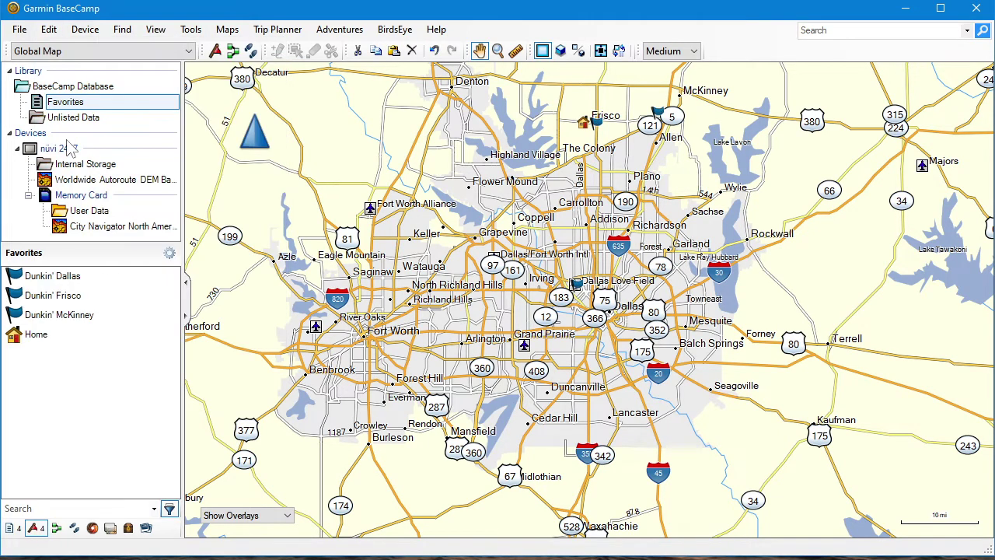
Check Dunkin' Dallas, Dunkin' Frisco and Dunkin' McKinney on the map.
click(67, 295)
click(60, 319)
click(56, 296)
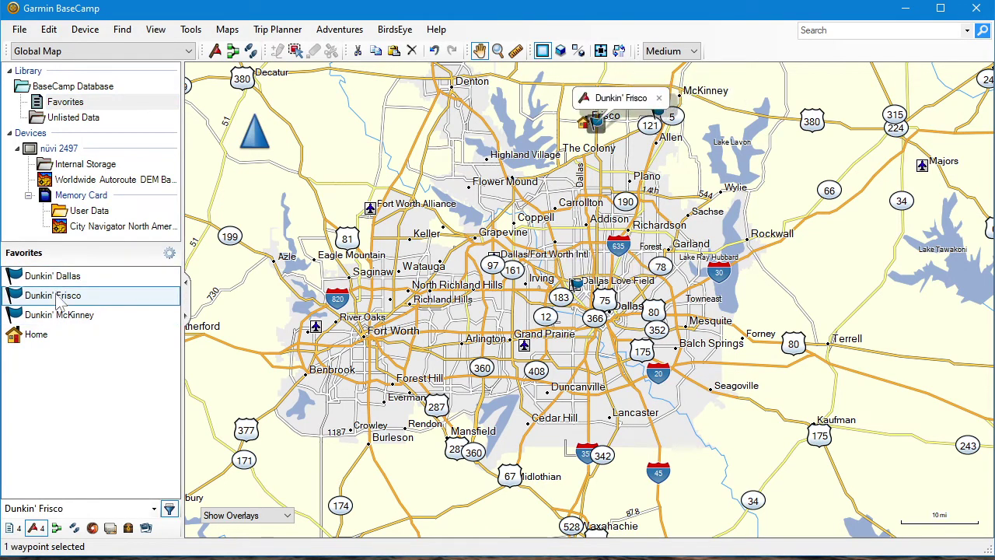
click(52, 318)
click(46, 282)
click(49, 294)
click(48, 315)
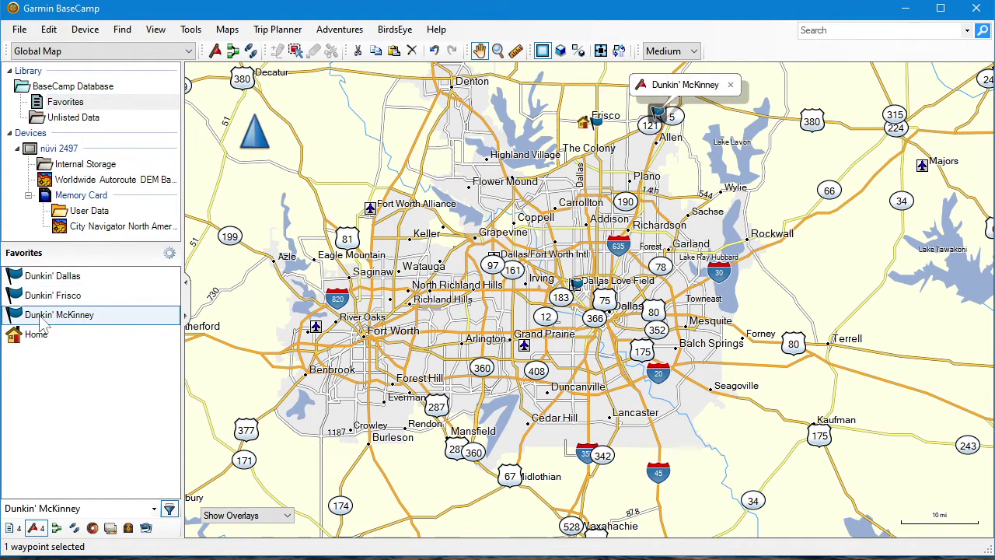
Delete the Home waypoint from the Favorites list.
click(65, 103)
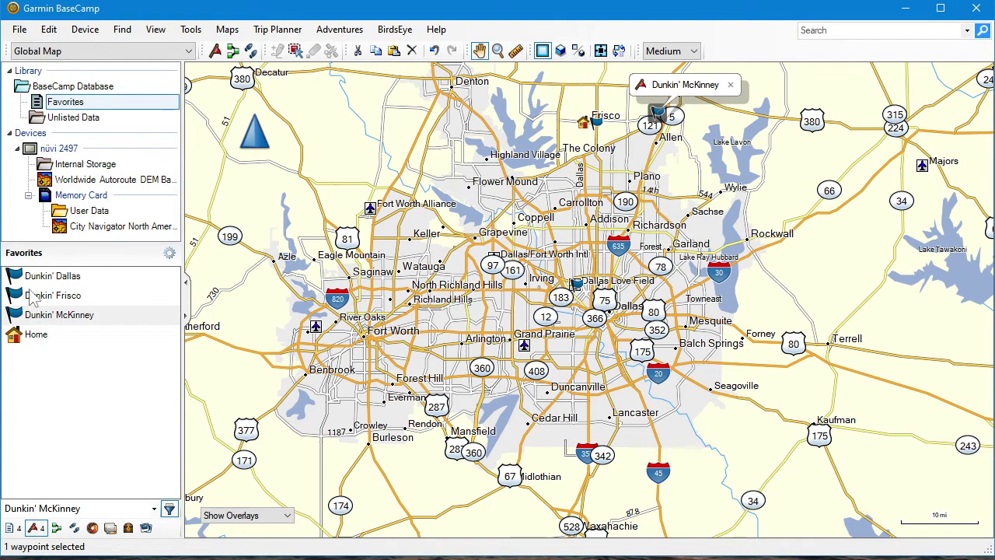
click(31, 342)
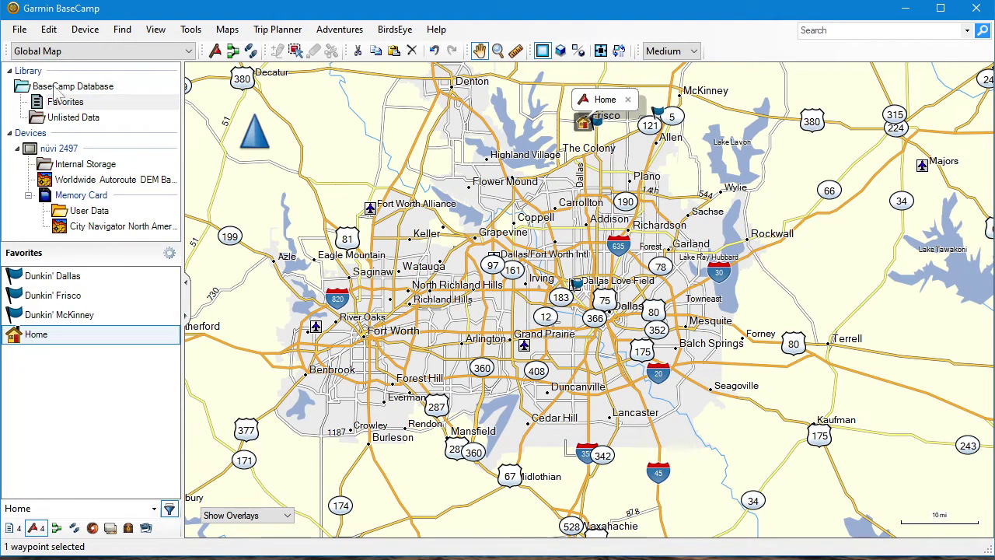
click(48, 29)
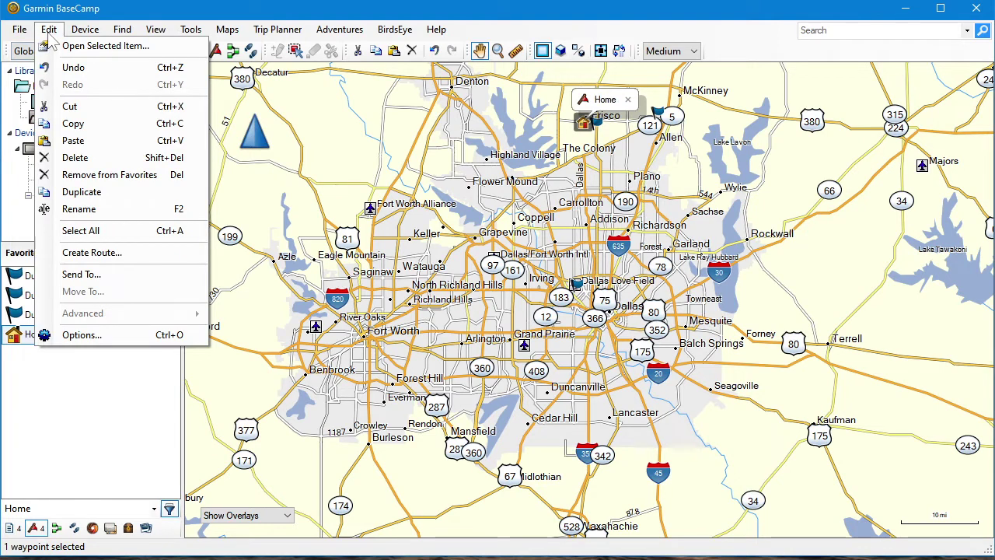
click(74, 158)
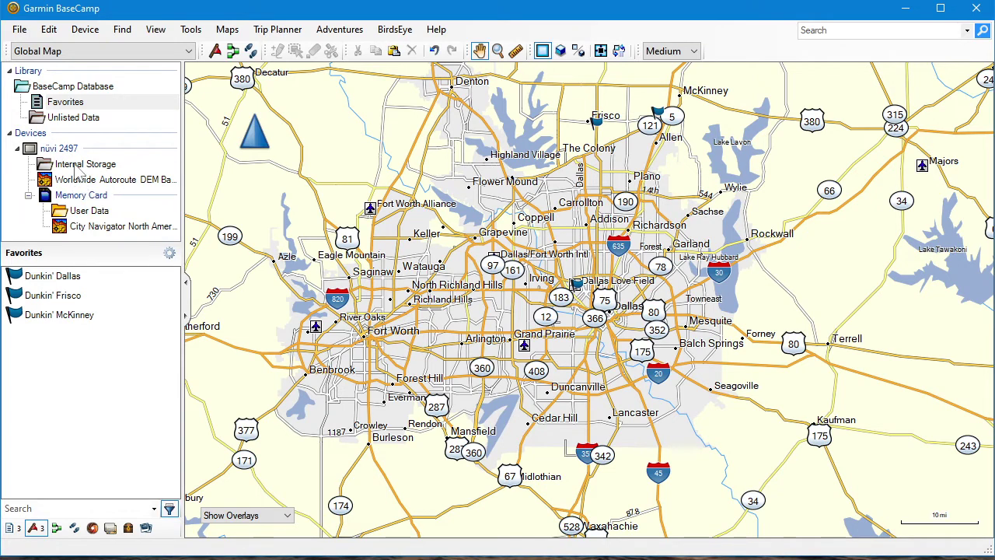
Select all three Dunkin' waypoints in the Favorites list.
click(67, 280)
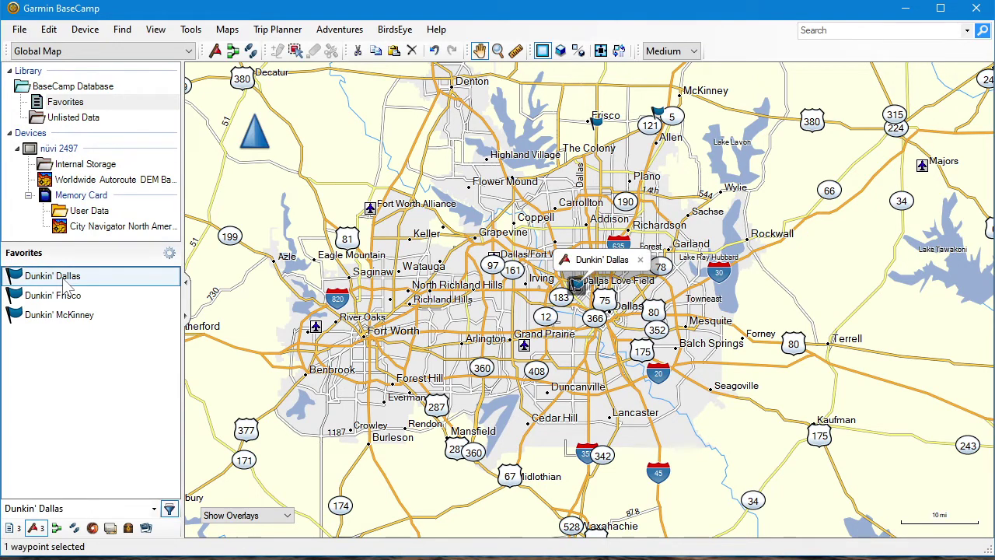
click(57, 109)
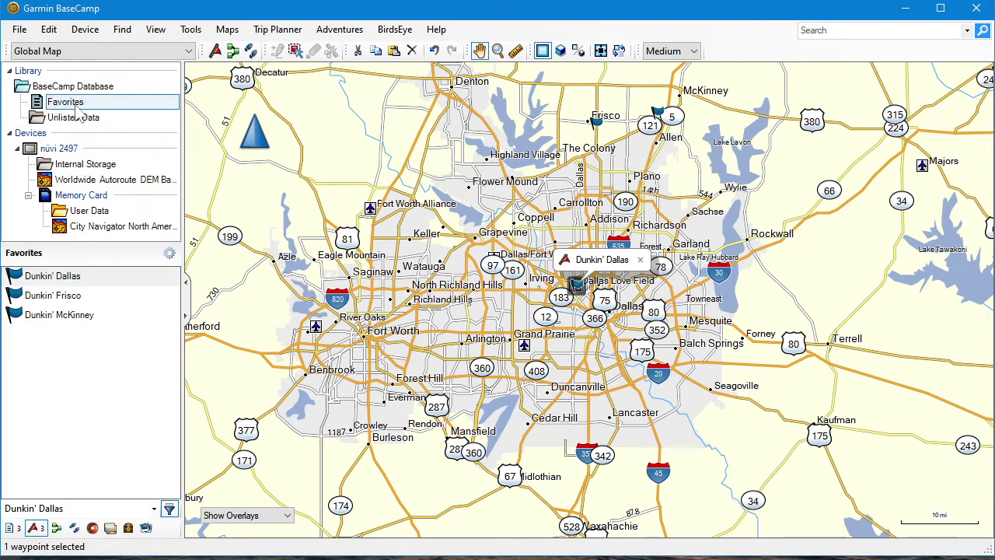
click(48, 30)
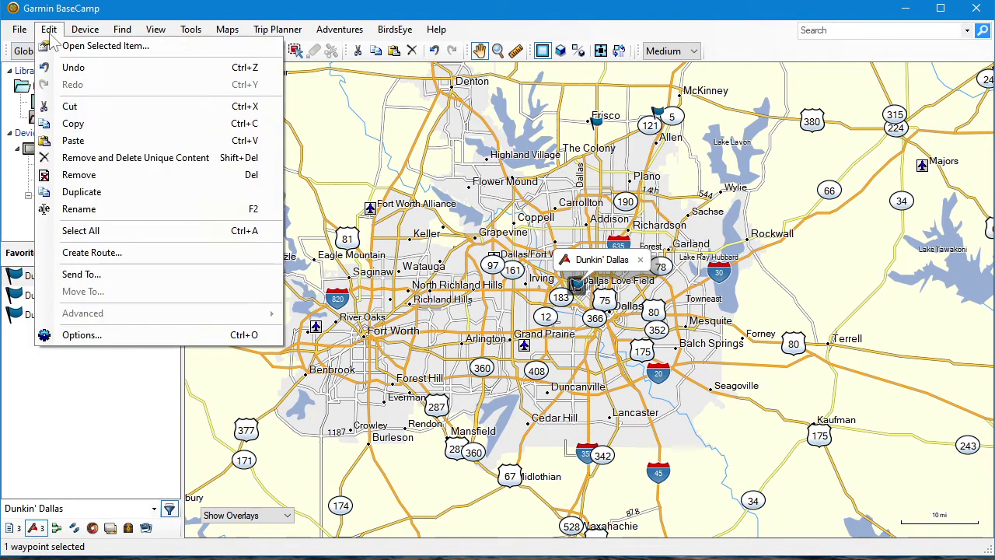
click(70, 231)
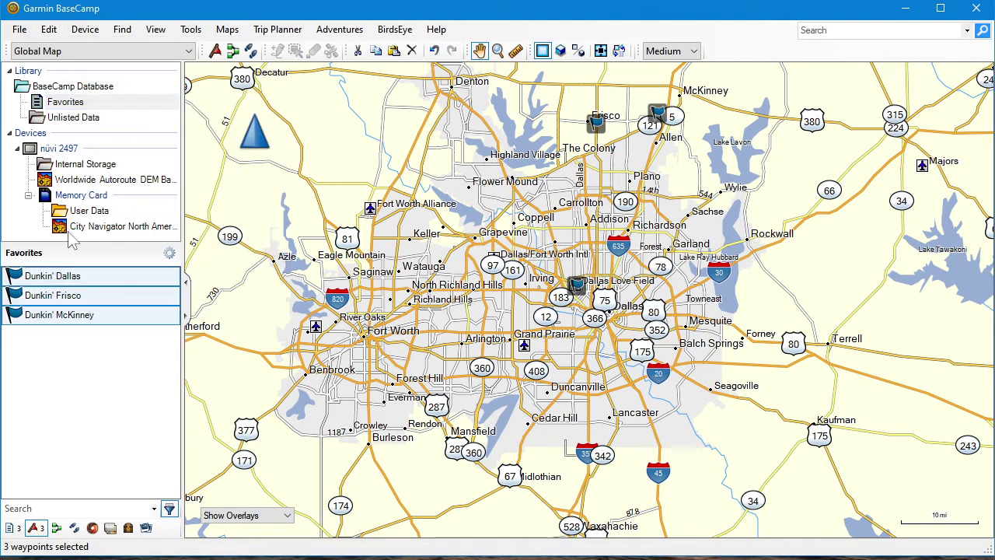
Send the 'Favorites' list to the nüvi 2497 as the destination device.
click(85, 30)
mouse_move(111, 53)
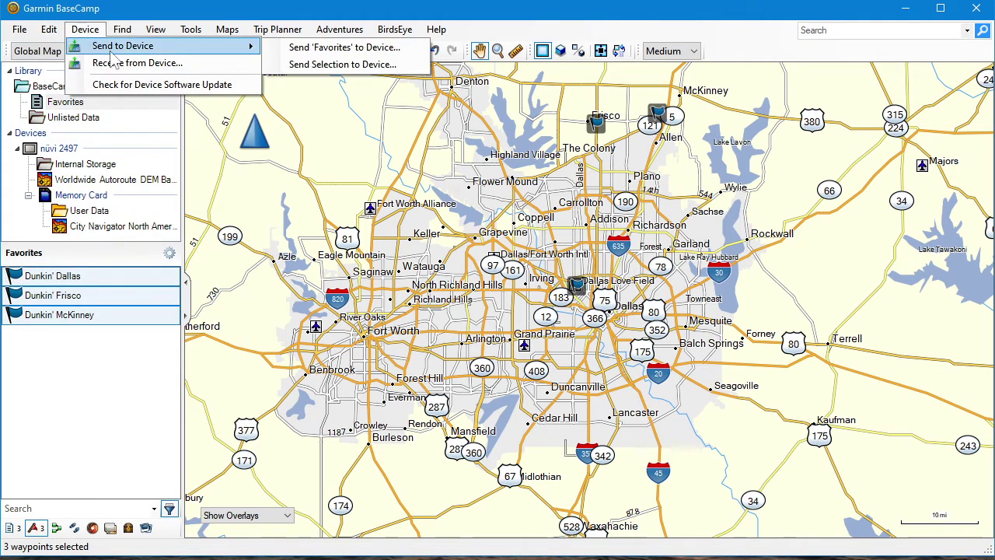
click(314, 48)
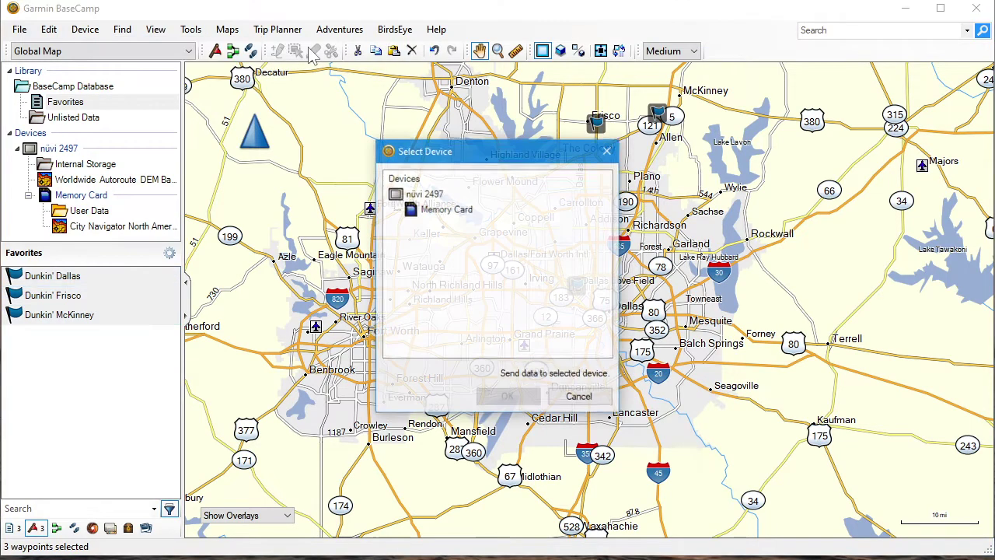
click(419, 193)
click(440, 213)
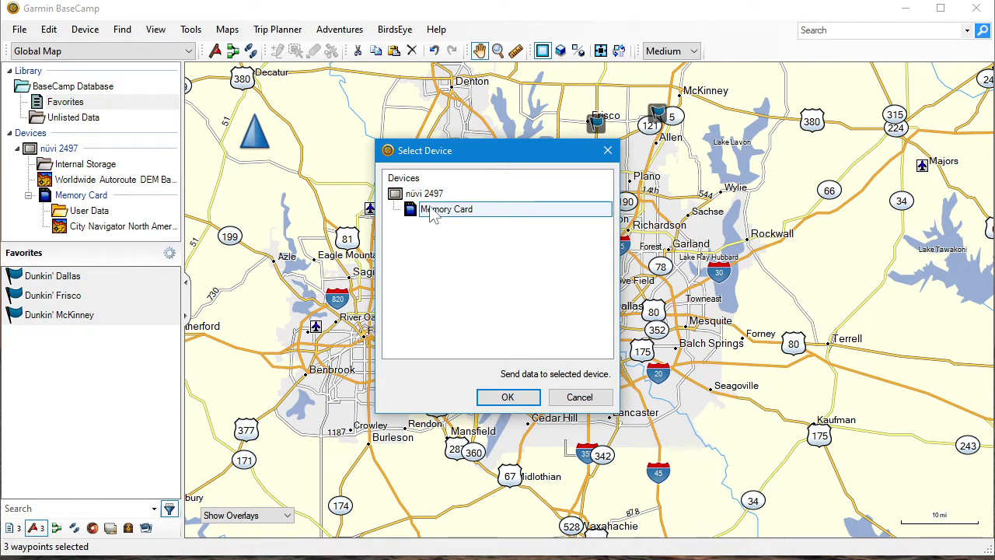
click(421, 194)
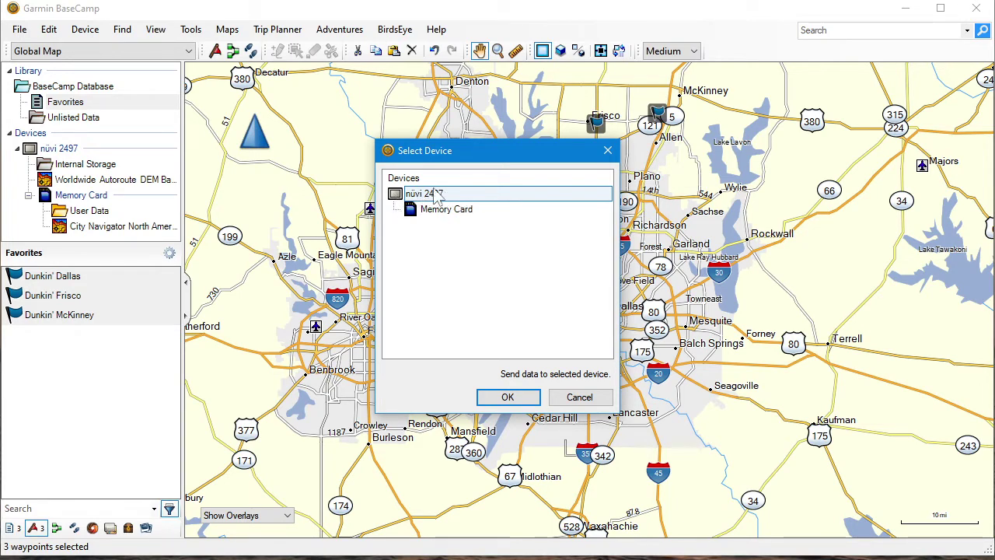
click(579, 398)
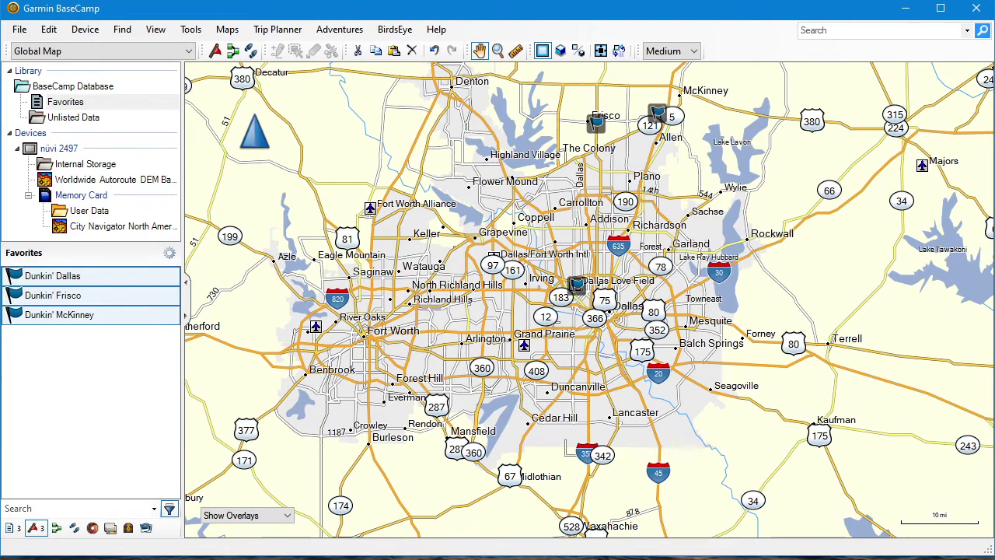
Deselect the waypoints and remove the Favorites list from the library.
click(61, 413)
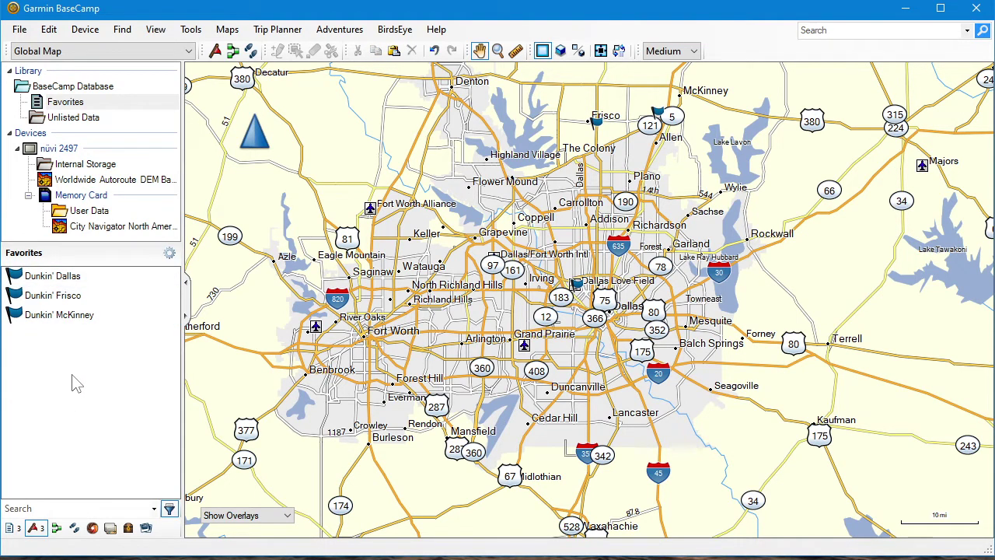
right_click(68, 103)
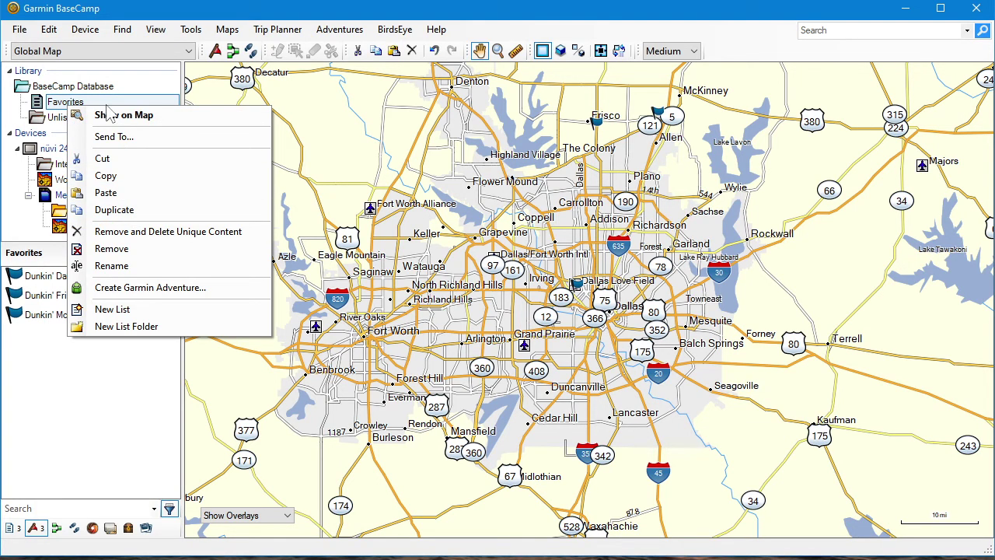
click(123, 233)
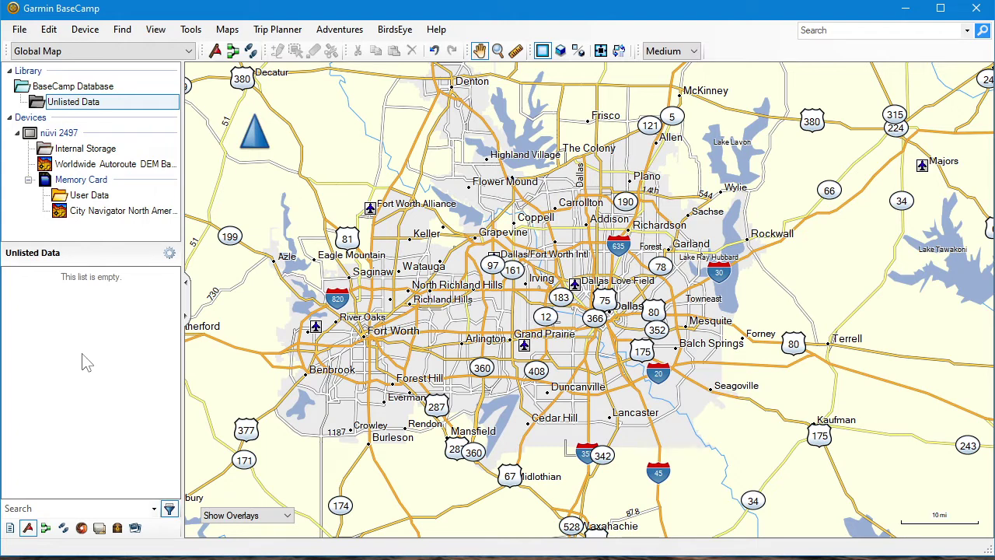
Review the nüvi's Internal Storage showing only waypoints: three Dunkin' locations and Home.
click(75, 150)
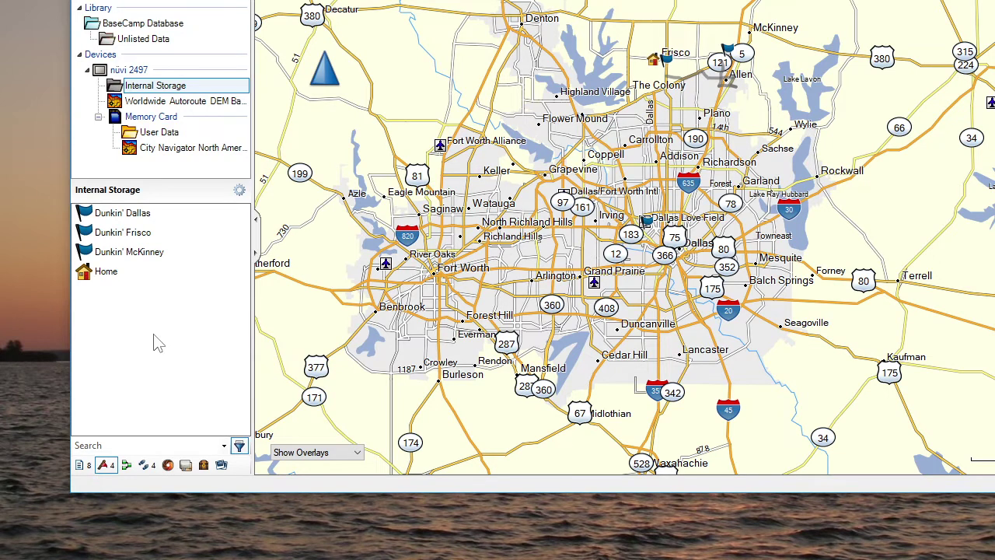
click(106, 465)
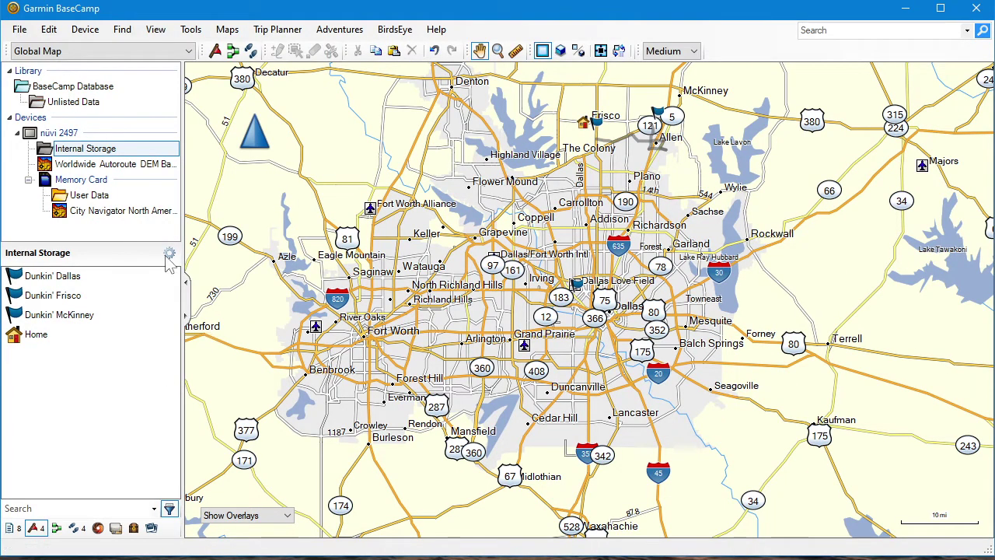
click(72, 104)
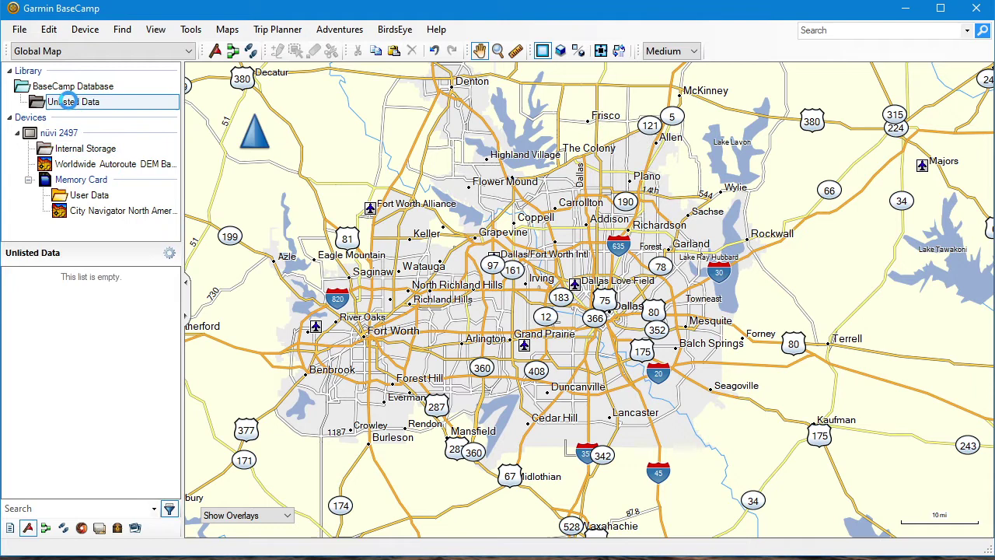
click(74, 150)
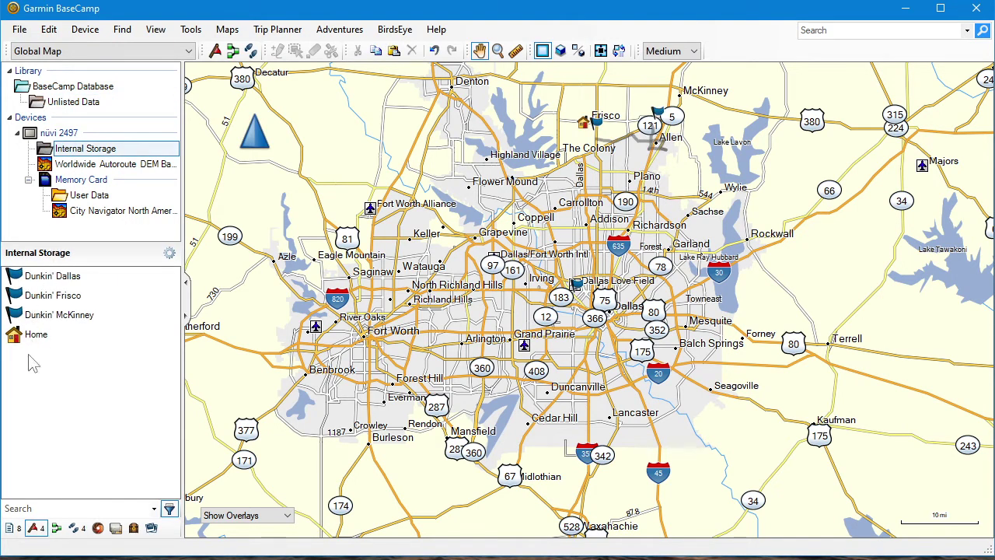
Create a new library list named 'Favorites'.
click(72, 102)
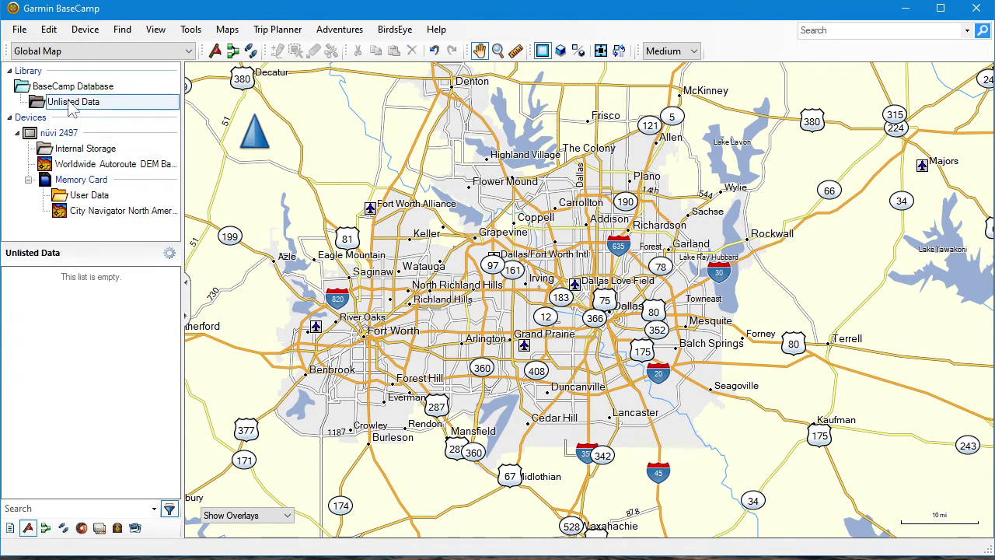
click(19, 29)
mouse_move(107, 48)
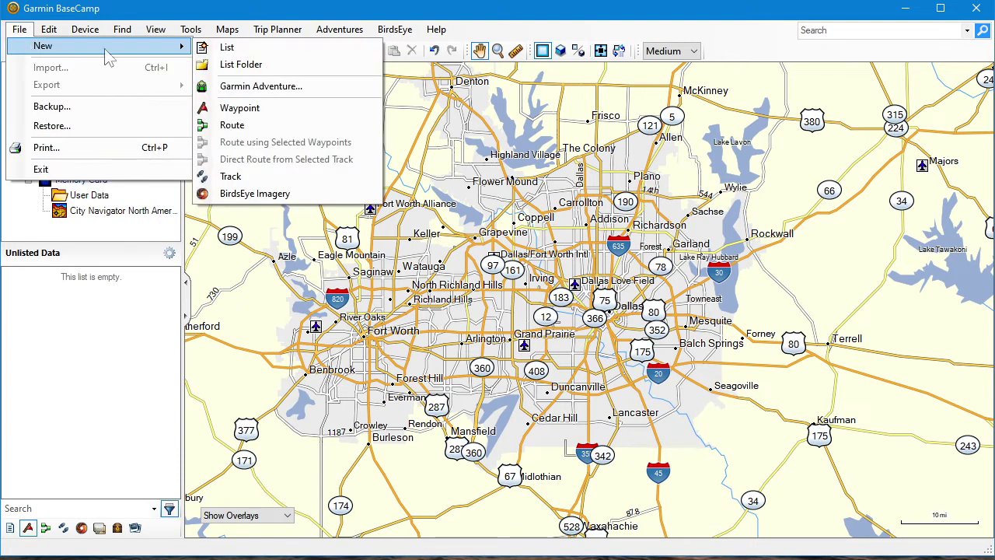
click(227, 47)
text(Fav)
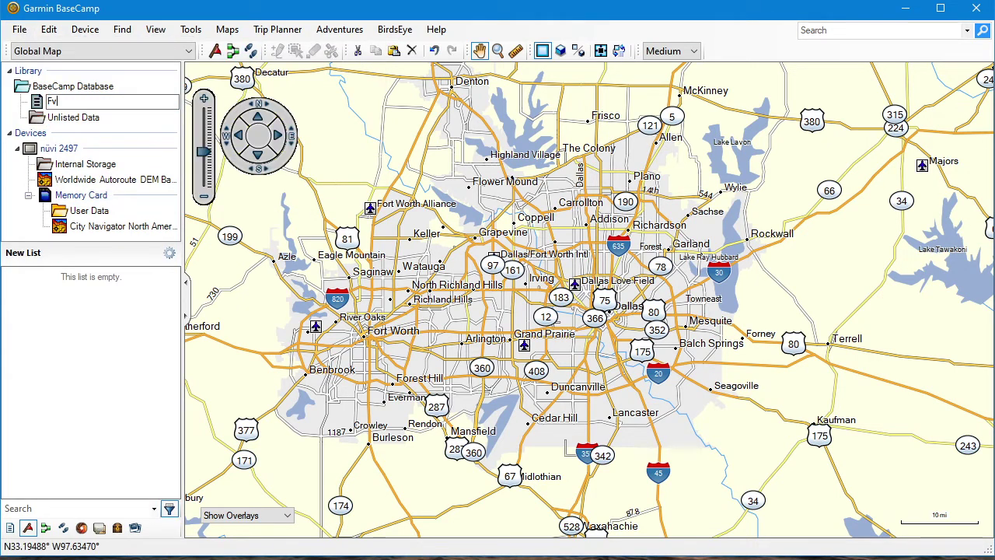
text(orites)
key(Return)
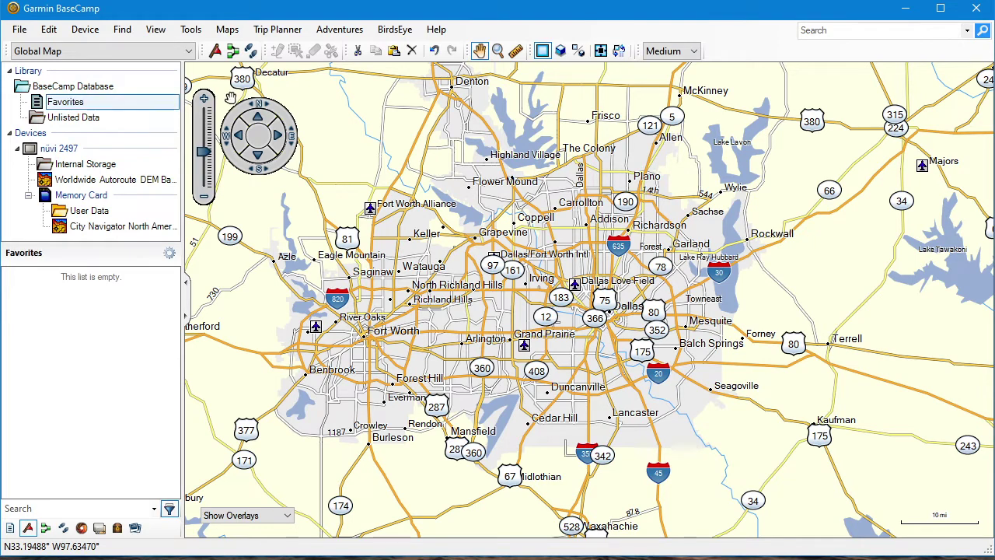
Copy all four waypoints from the nüvi's Internal Storage and paste them into Favorites.
click(83, 164)
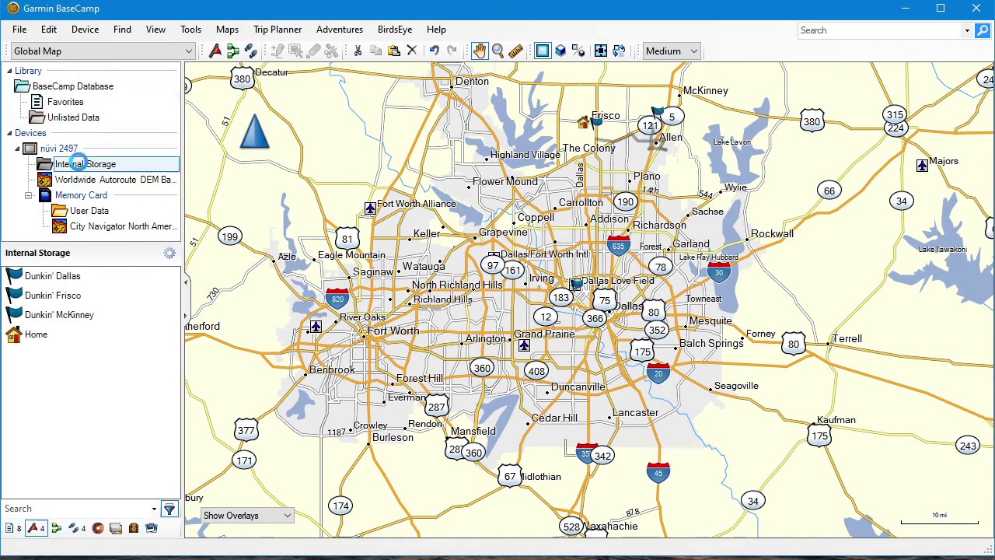
click(49, 28)
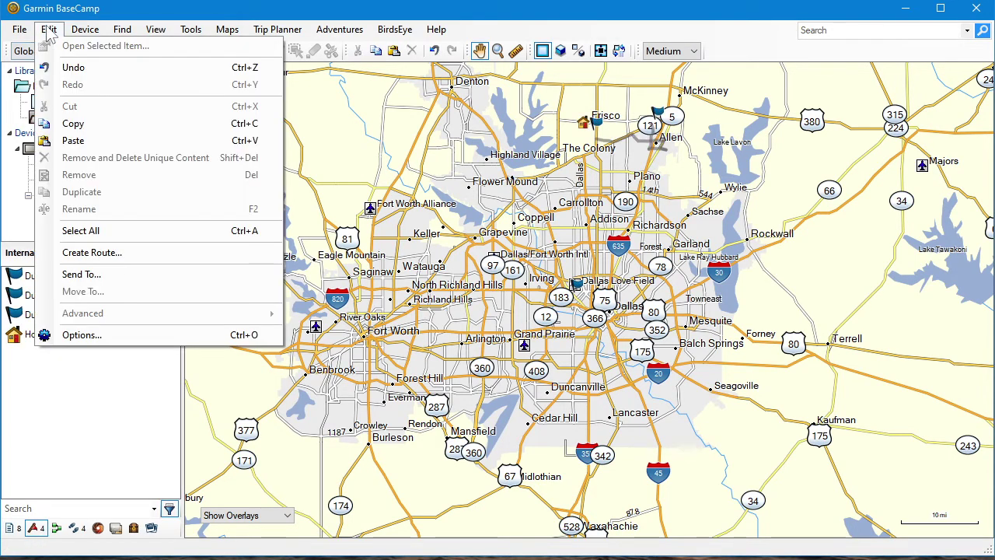
click(76, 231)
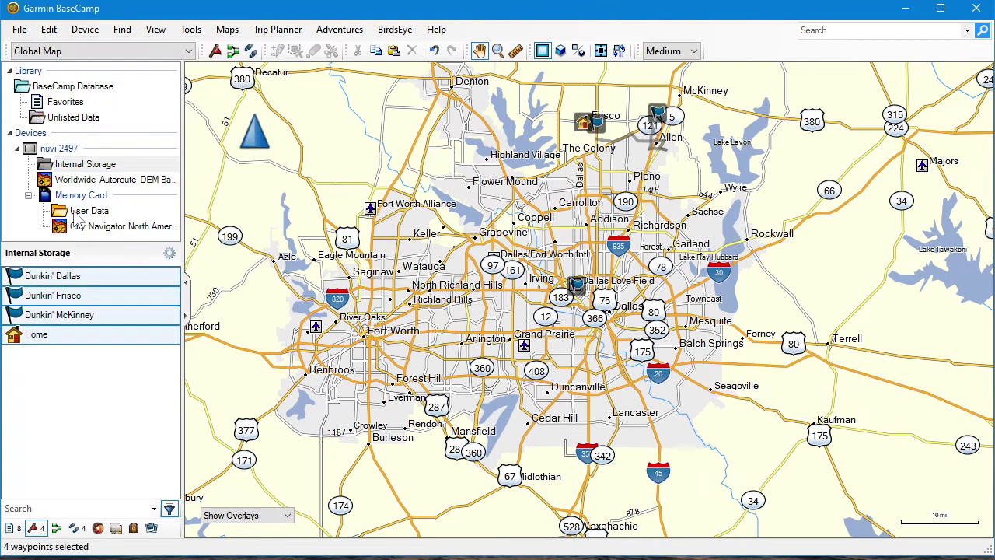
click(48, 29)
click(72, 124)
click(65, 102)
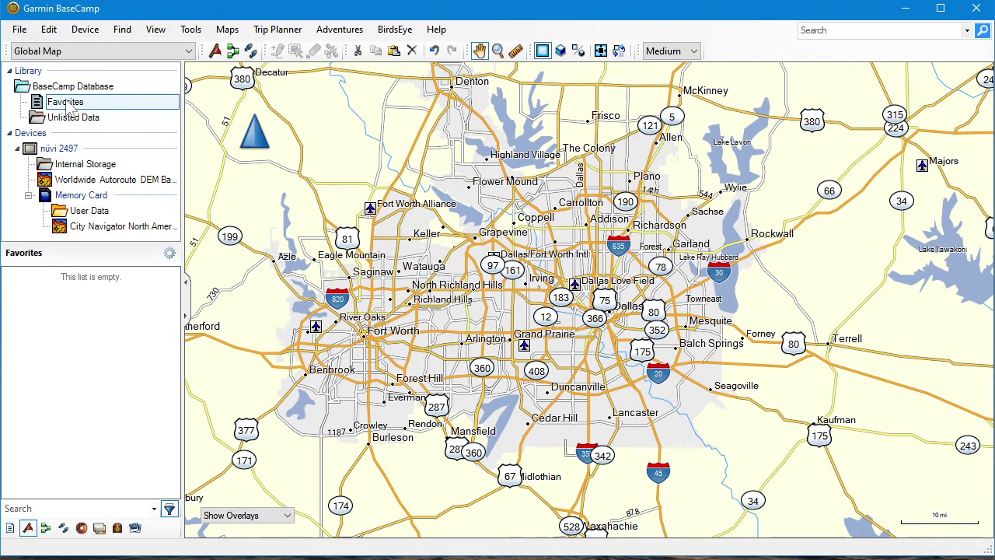
click(48, 29)
click(72, 140)
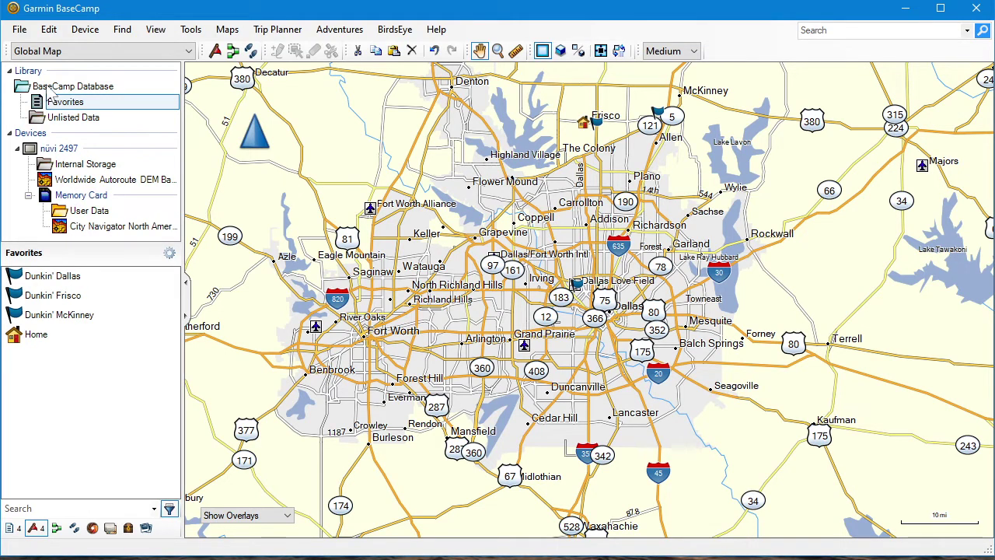
Start sending all Favorites waypoints to the nüvi 2497, then cancel the transfer.
click(49, 29)
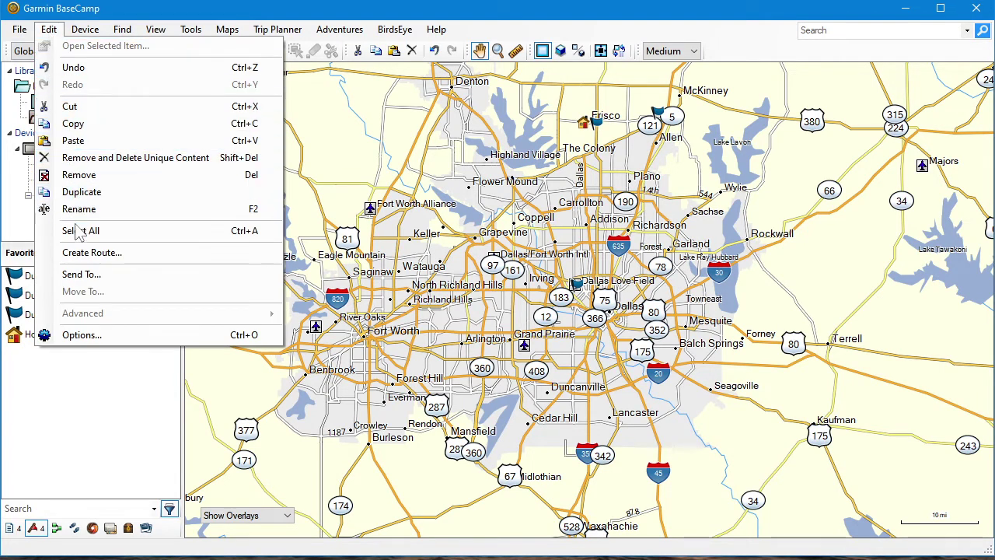
click(78, 231)
click(86, 30)
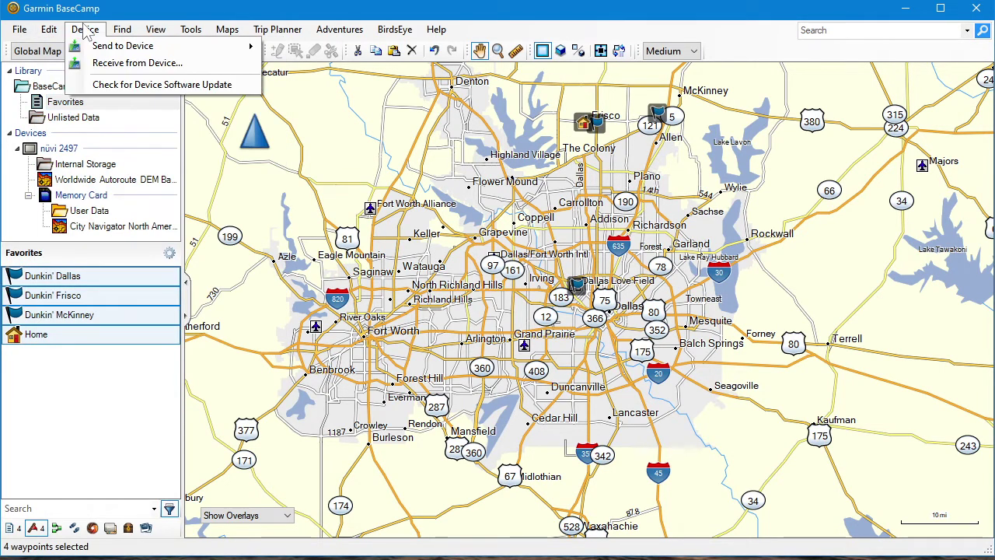
mouse_move(253, 47)
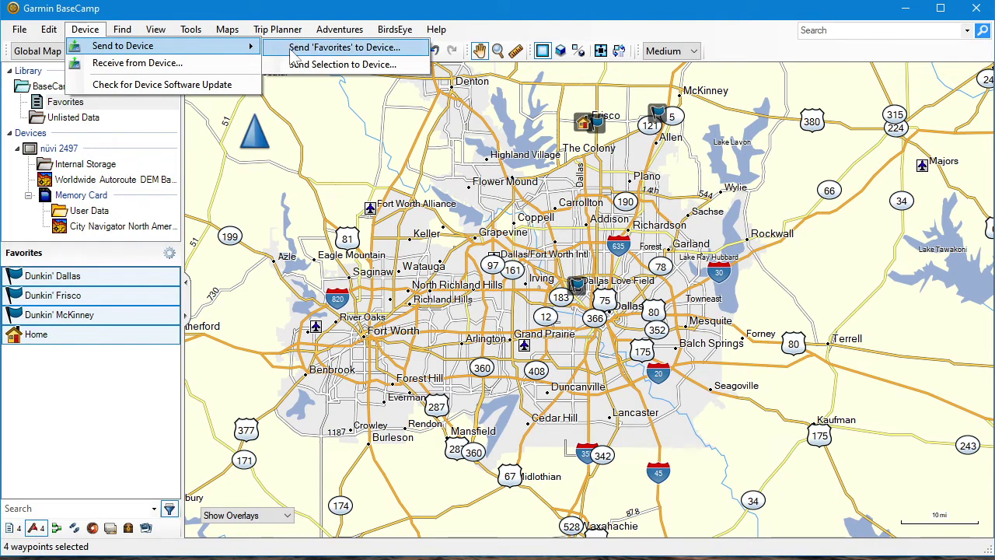
click(293, 51)
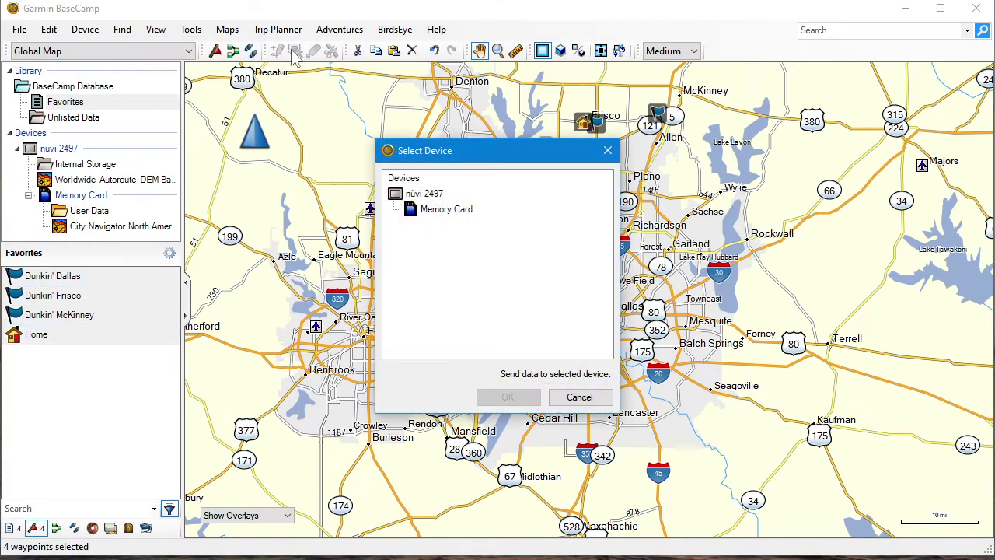
click(427, 196)
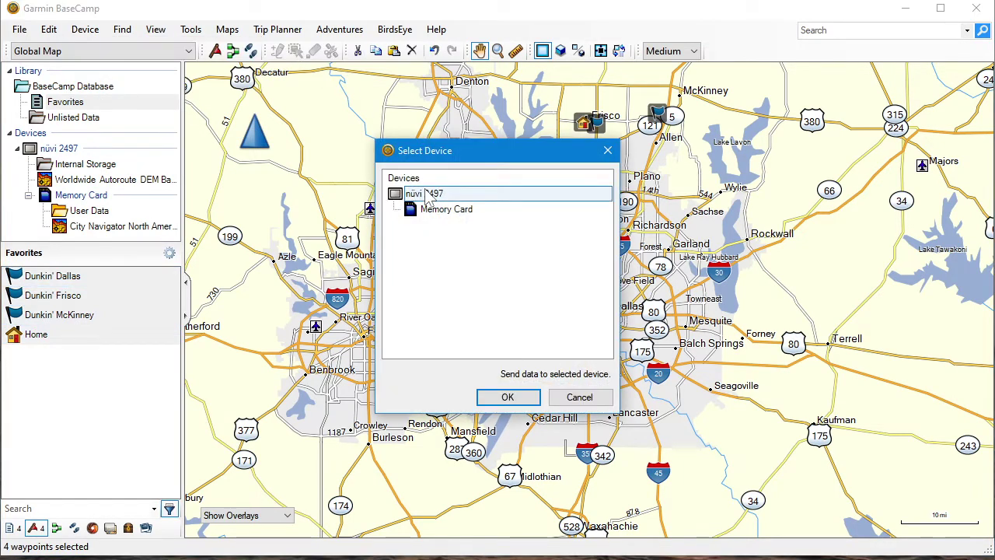
click(579, 397)
Delete the Home waypoint from the Favorites list.
click(66, 100)
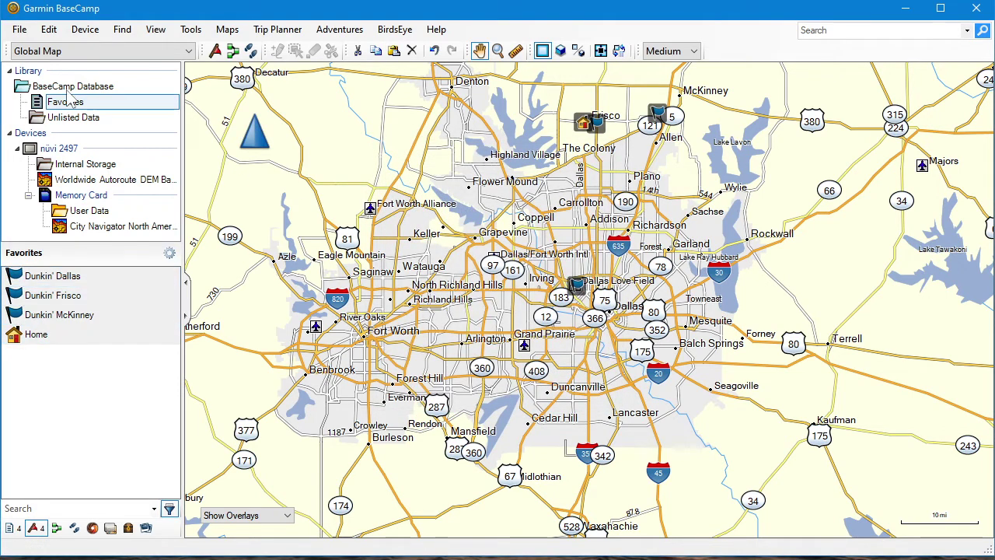
click(58, 334)
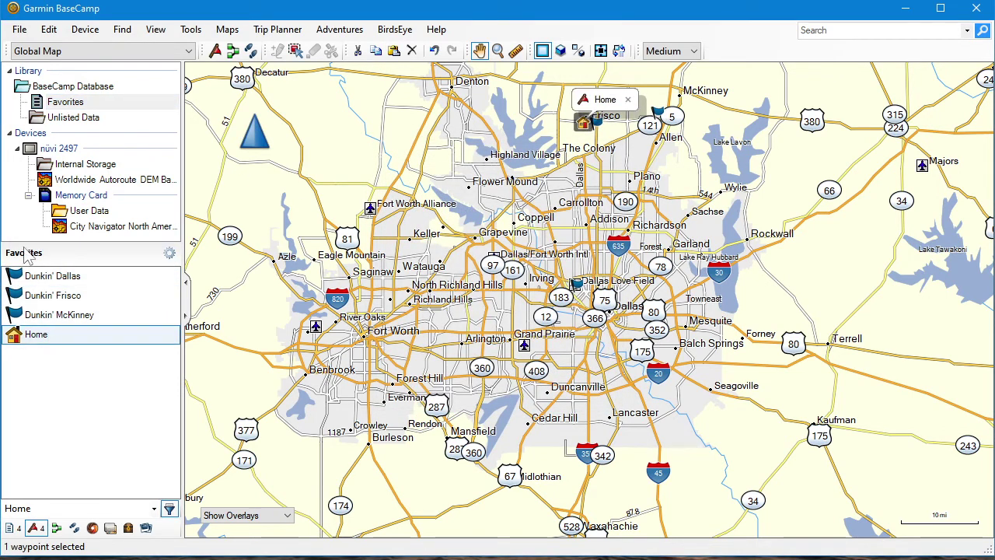
right_click(52, 336)
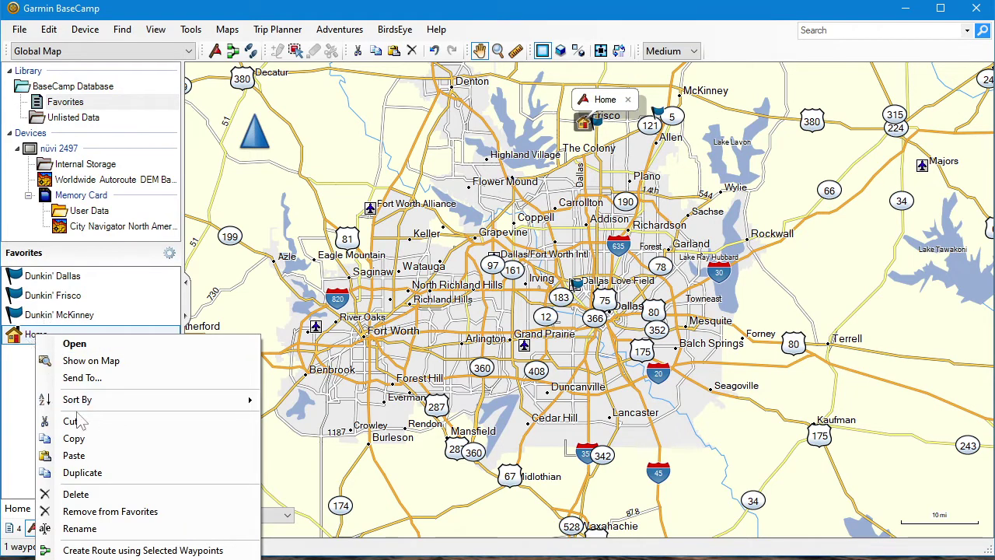
click(83, 495)
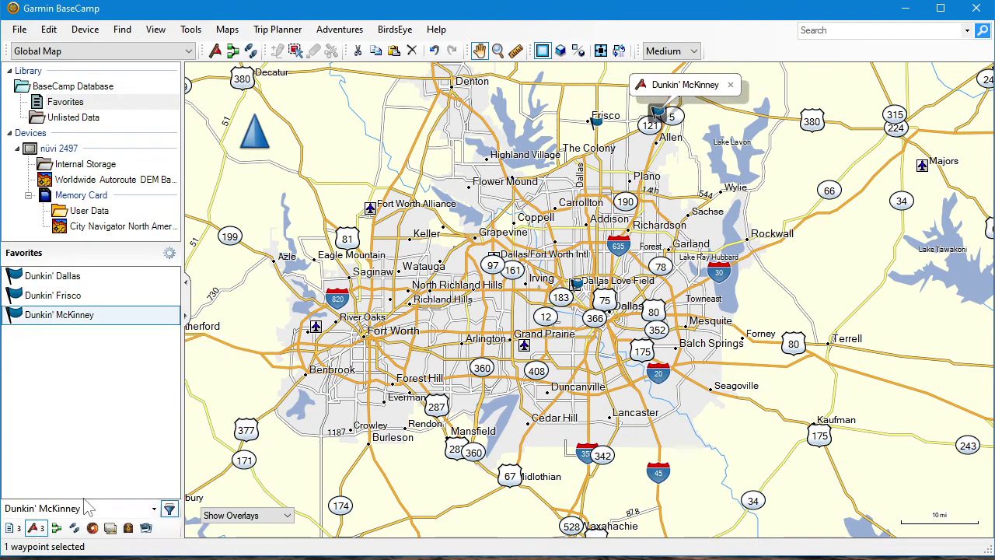
Select the three Dunkin' waypoints in Favorites and send the list to the nüvi 2497.
click(71, 104)
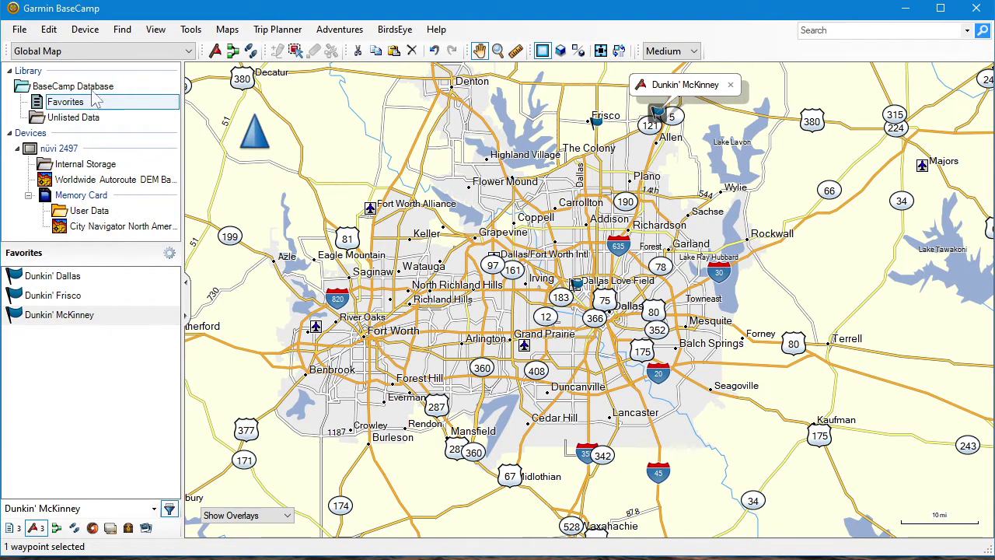
click(49, 29)
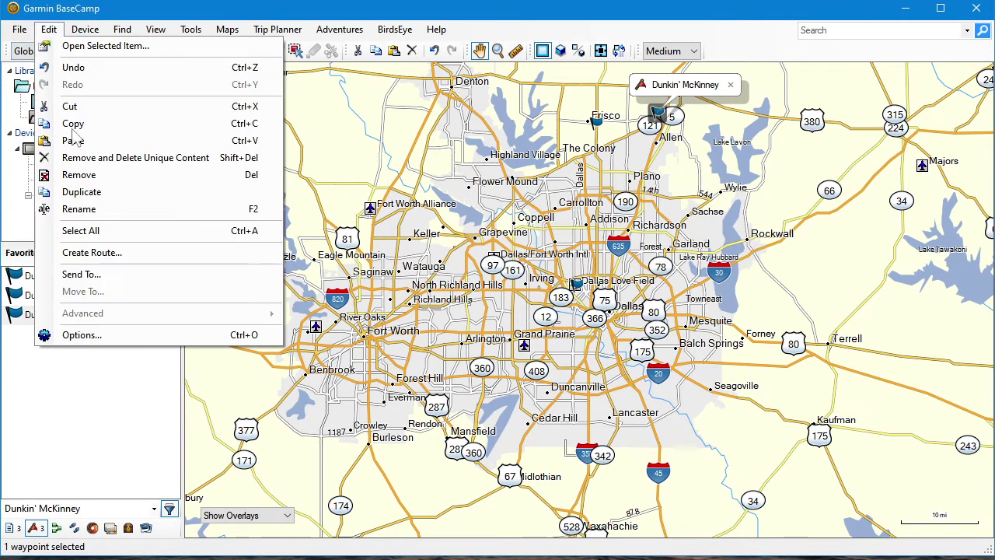
click(87, 232)
click(85, 29)
mouse_move(118, 49)
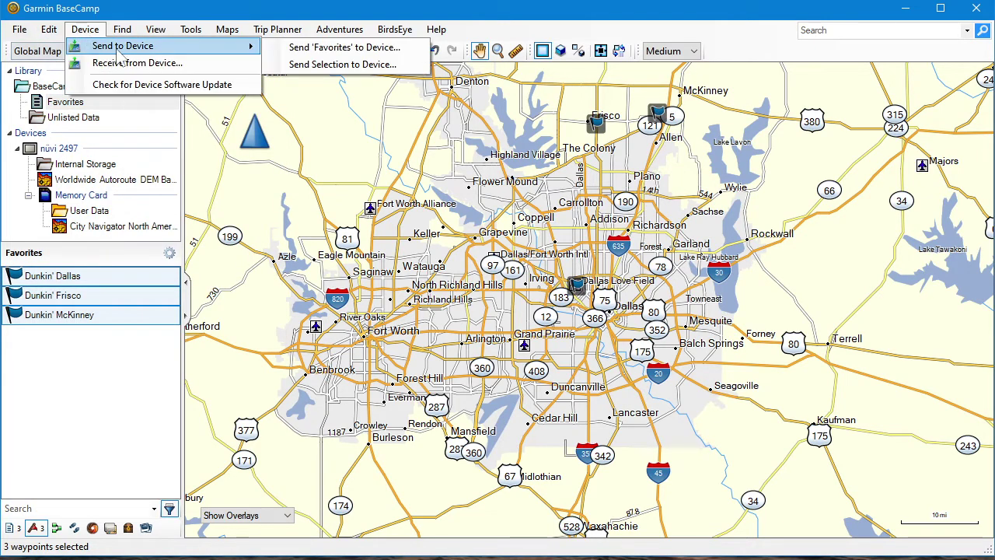
click(227, 29)
click(84, 29)
mouse_move(179, 47)
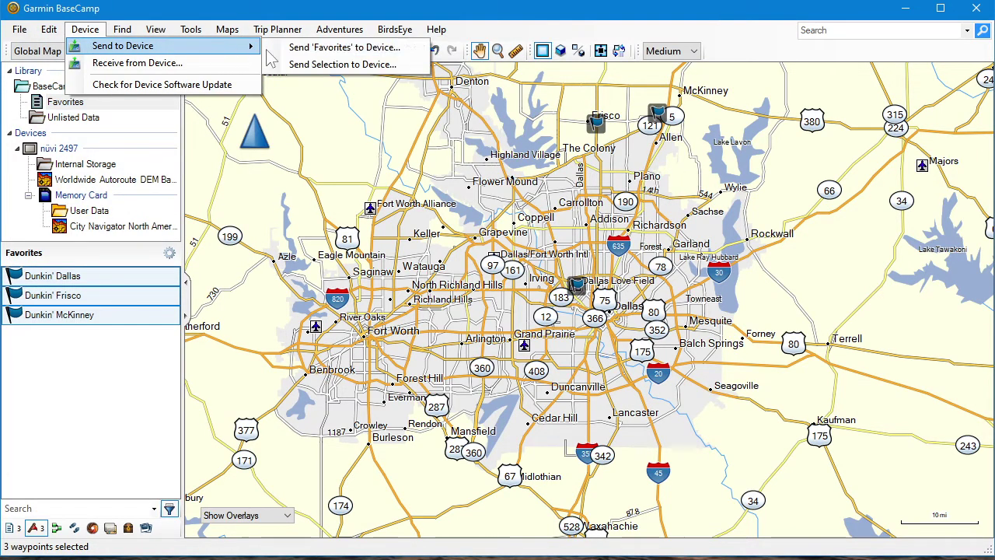
click(334, 47)
click(419, 200)
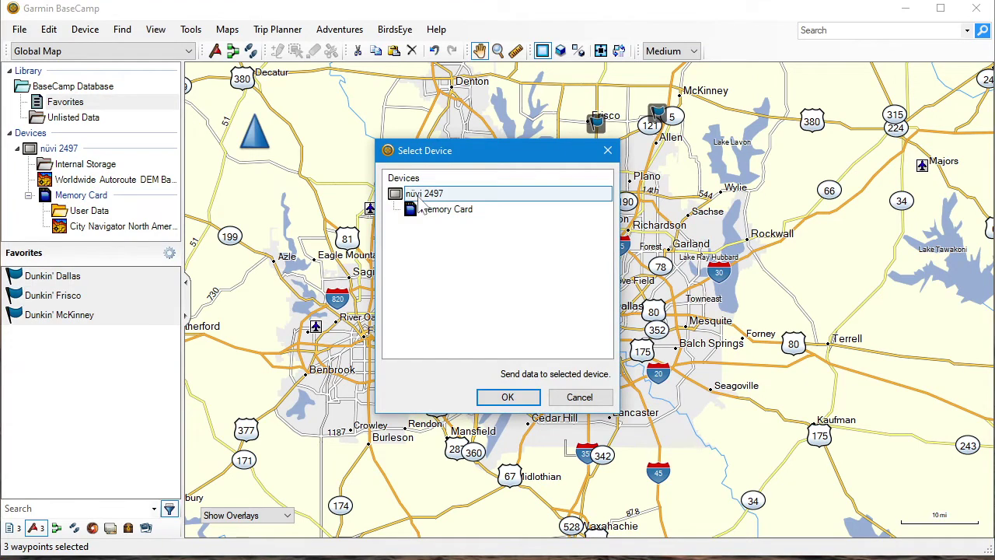
click(579, 397)
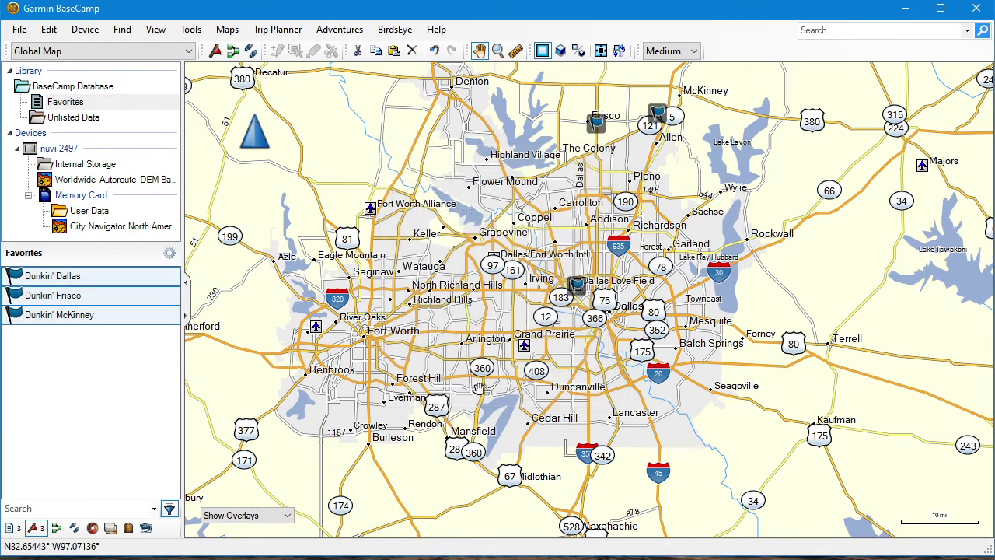